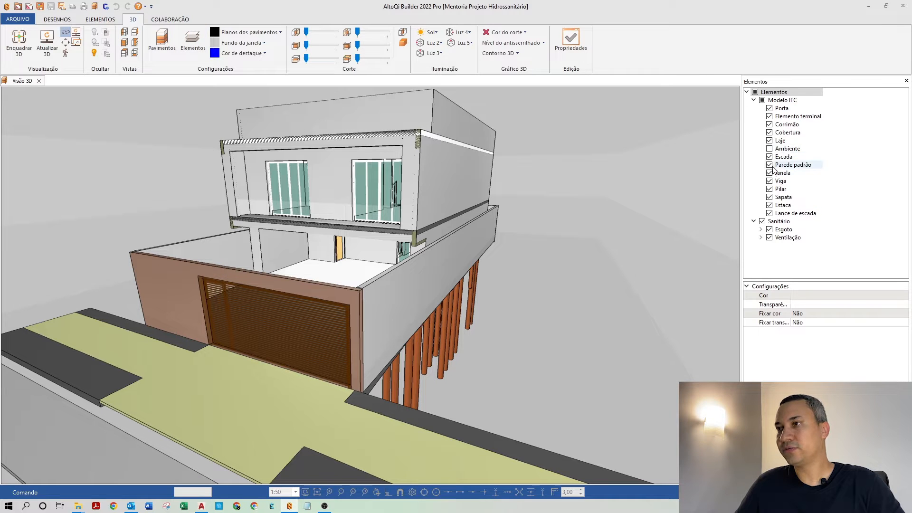
Step: Hide the whole Modelo IFC group to isolate the sanitary piping and view it from closer up
{"action": "left_click", "coordinate": [762, 101]}
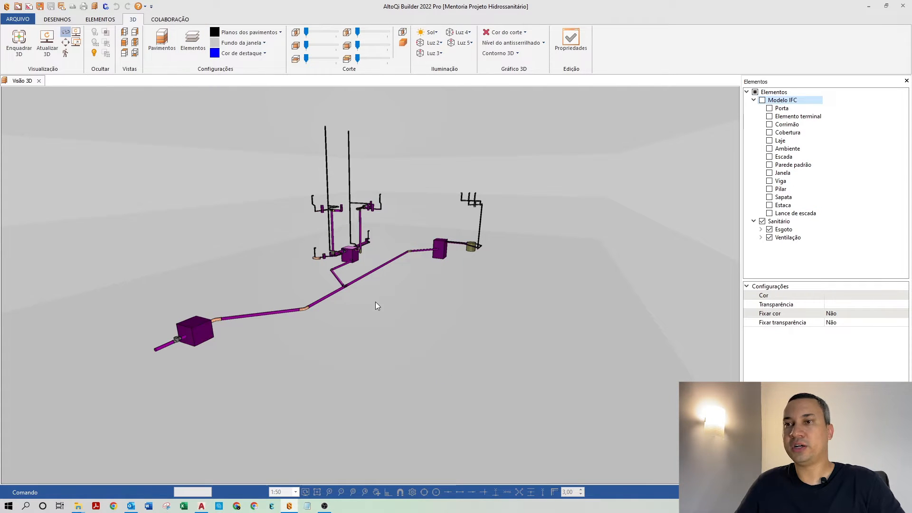
{"action": "scroll", "coordinate": [379, 197], "scroll_direction": "up", "scroll_amount": 3}
{"action": "left_click_drag", "start_coordinate": [483, 261], "coordinate": [575, 266]}
{"action": "left_click_drag", "start_coordinate": [412, 261], "coordinate": [325, 300]}
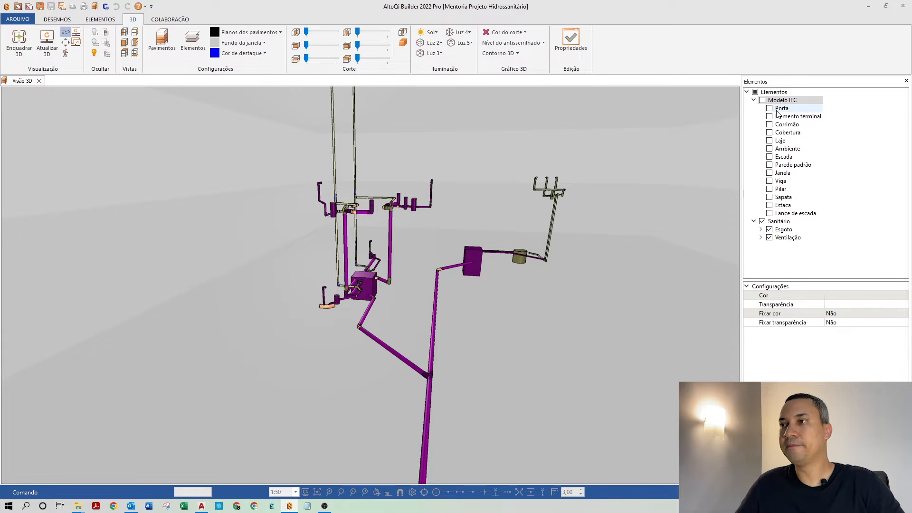
Step: Show the IFC categories Elemento terminal, Viga, Pilar, Sapata, Estaca, Lance de escada, Escada and Laje together with the sanitary piping
{"action": "left_click", "coordinate": [770, 116]}
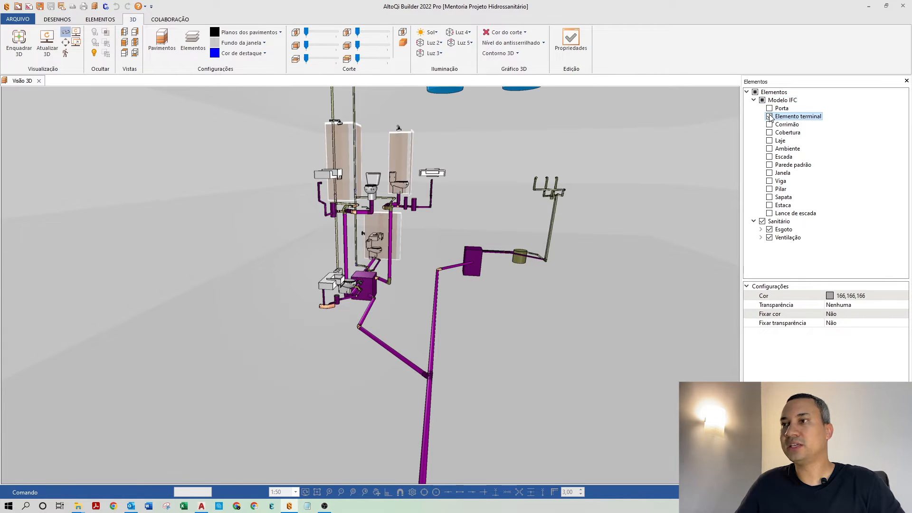
{"action": "left_click", "coordinate": [769, 182]}
{"action": "left_click", "coordinate": [770, 189]}
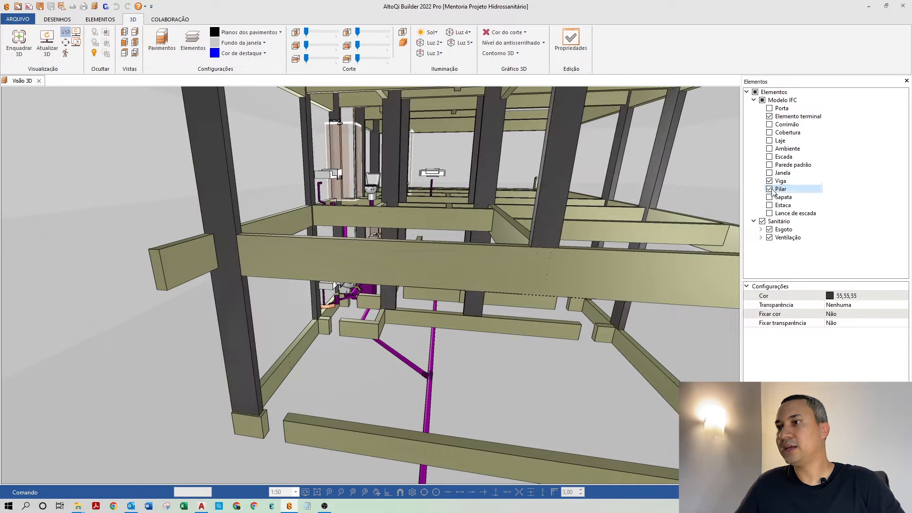
{"action": "left_click", "coordinate": [770, 197]}
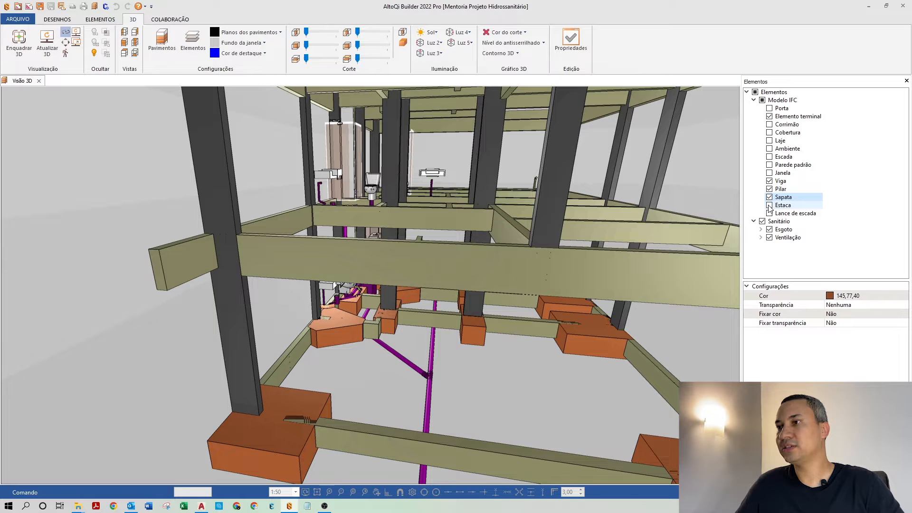
{"action": "left_click", "coordinate": [770, 205]}
{"action": "left_click", "coordinate": [770, 213]}
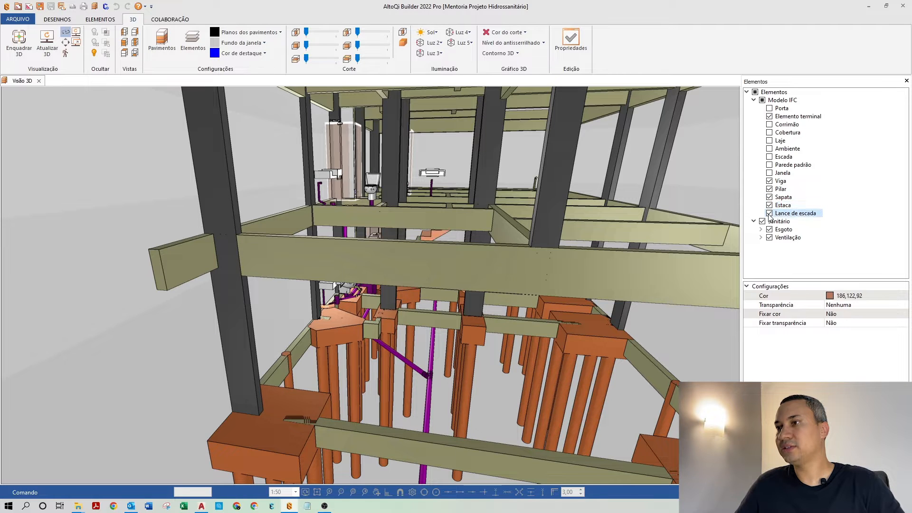
{"action": "left_click", "coordinate": [773, 157]}
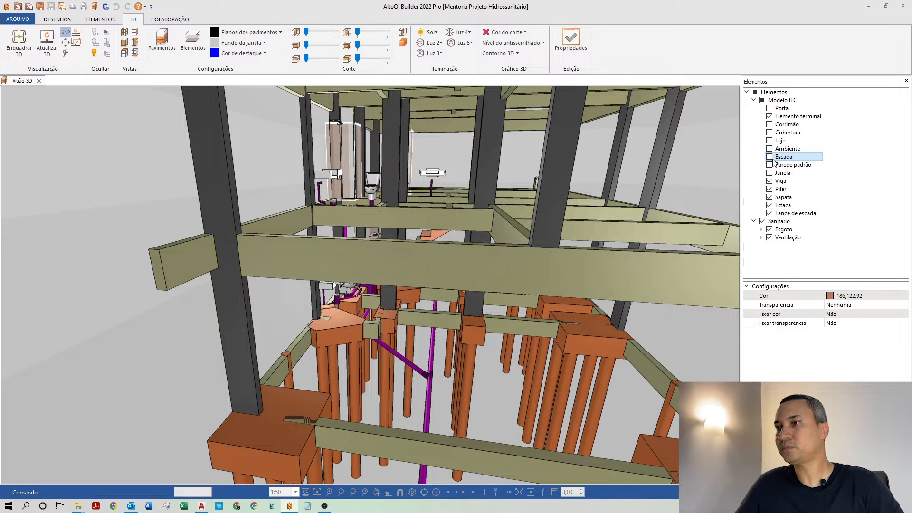
{"action": "left_click", "coordinate": [771, 157]}
{"action": "left_click", "coordinate": [770, 141]}
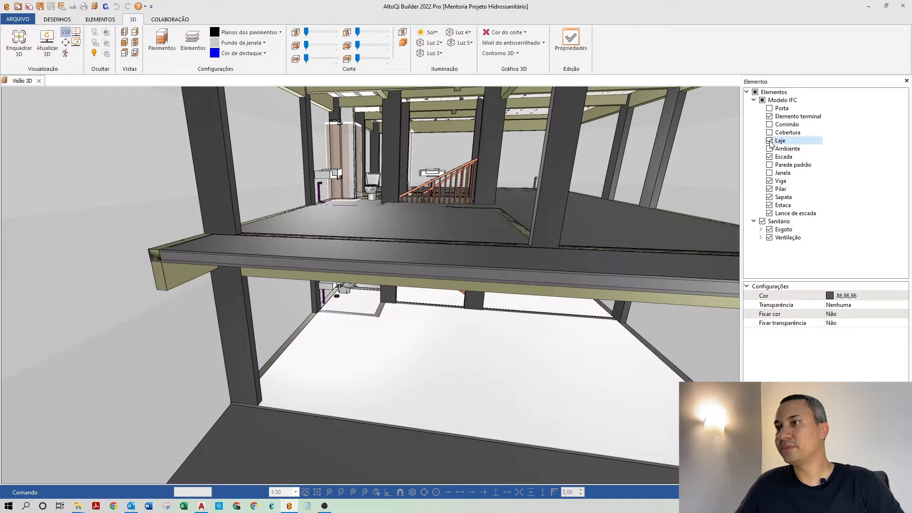
Step: Examine the sewer outlet from the sidewalk through the inspection box to where the pipe passes under the building
{"action": "scroll", "coordinate": [334, 229], "scroll_direction": "down", "scroll_amount": 5}
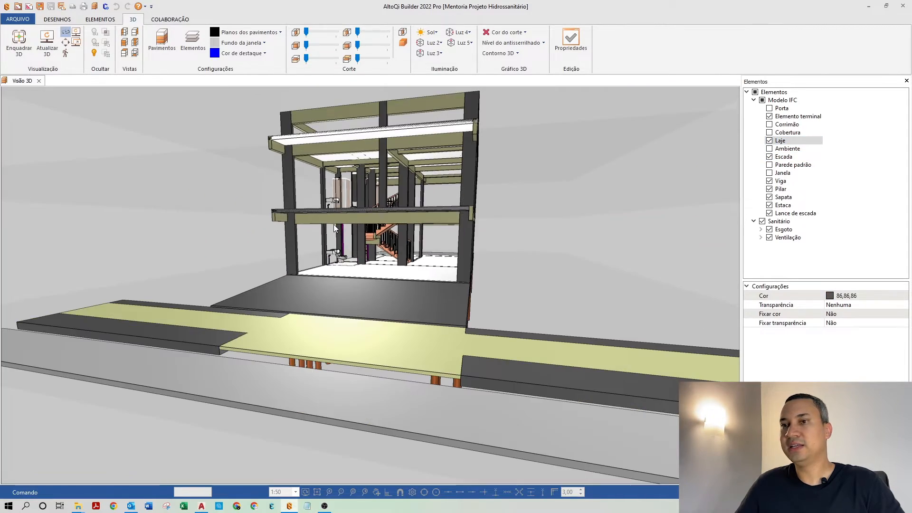
{"action": "left_click_drag", "start_coordinate": [334, 225], "coordinate": [213, 283]}
{"action": "scroll", "coordinate": [203, 252], "scroll_direction": "up", "scroll_amount": 3}
{"action": "middle_click_drag", "start_coordinate": [202, 251], "coordinate": [214, 329]}
{"action": "left_click", "coordinate": [214, 329]}
{"action": "right_click", "coordinate": [214, 328]}
{"action": "left_click", "coordinate": [250, 333]}
{"action": "scroll", "coordinate": [183, 354], "scroll_direction": "up", "scroll_amount": 5}
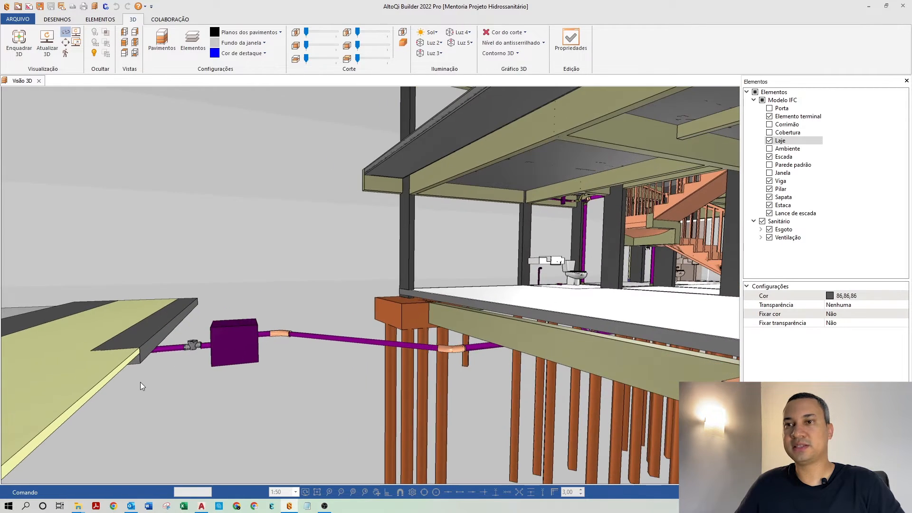
{"action": "scroll", "coordinate": [184, 354], "scroll_direction": "up", "scroll_amount": 2}
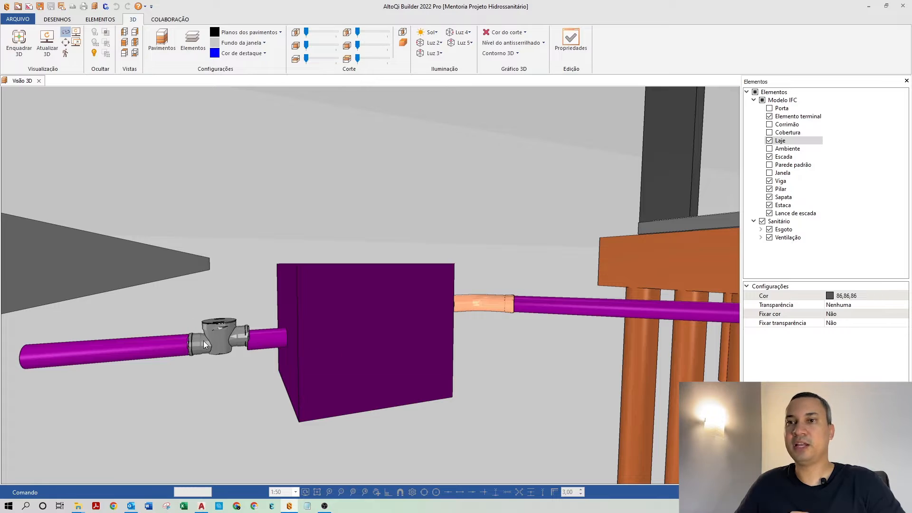
{"action": "scroll", "coordinate": [205, 345], "scroll_direction": "down", "scroll_amount": 6}
{"action": "scroll", "coordinate": [370, 416], "scroll_direction": "up", "scroll_amount": 3}
{"action": "scroll", "coordinate": [385, 324], "scroll_direction": "up", "scroll_amount": 5}
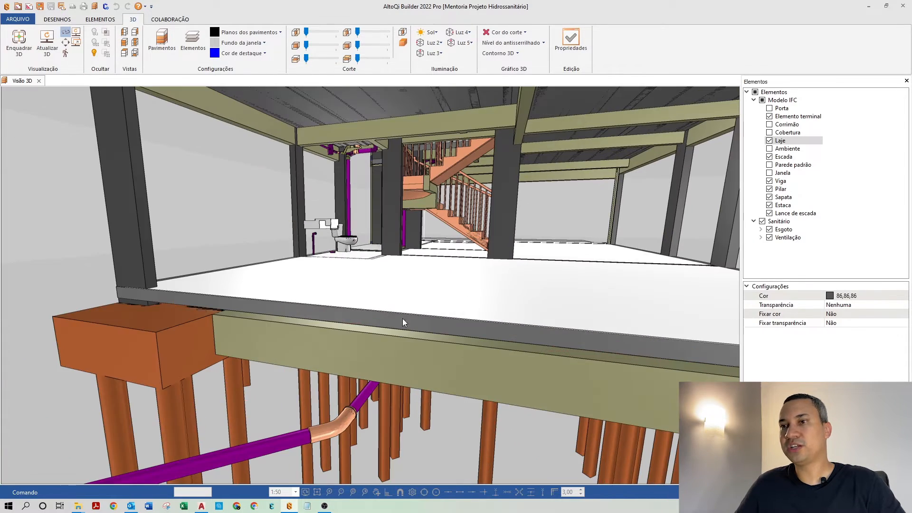
Step: Hide the Laje category and inspect how the sewer pipes run between the footings, piles and ground beams
{"action": "right_click", "coordinate": [456, 295]}
{"action": "left_click", "coordinate": [508, 309]}
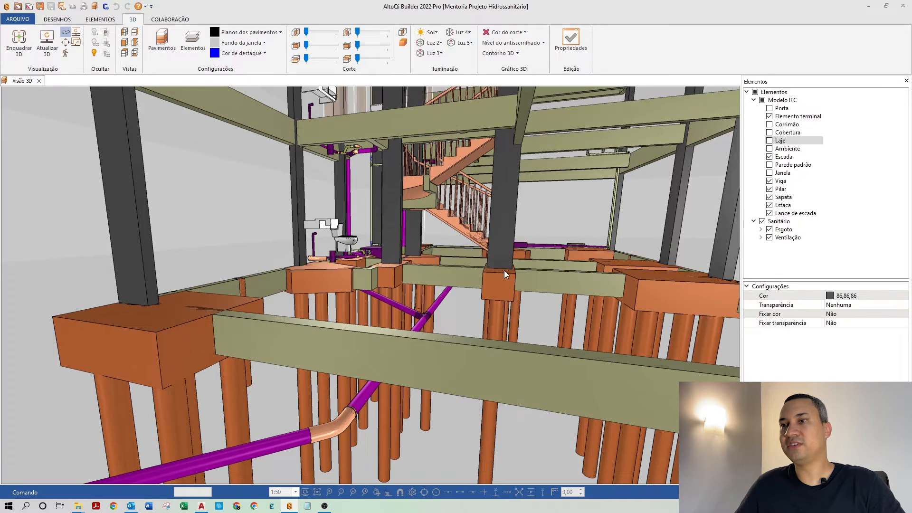
{"action": "scroll", "coordinate": [438, 322], "scroll_direction": "up", "scroll_amount": 8}
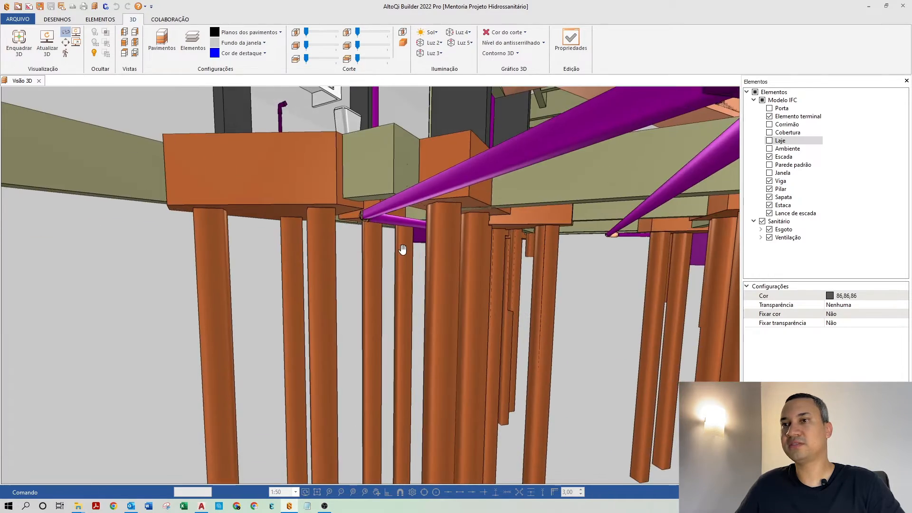
{"action": "middle_click_drag", "start_coordinate": [403, 249], "coordinate": [401, 427]}
{"action": "scroll", "coordinate": [411, 222], "scroll_direction": "up", "scroll_amount": 4}
{"action": "scroll", "coordinate": [411, 222], "scroll_direction": "down", "scroll_amount": 4}
{"action": "scroll", "coordinate": [265, 262], "scroll_direction": "down", "scroll_amount": 5}
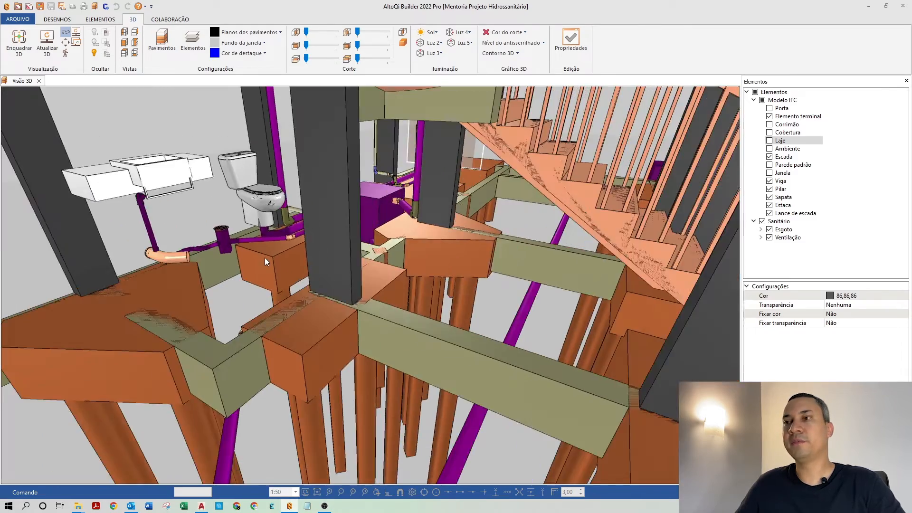
{"action": "scroll", "coordinate": [266, 262], "scroll_direction": "down", "scroll_amount": 7}
{"action": "scroll", "coordinate": [330, 121], "scroll_direction": "up", "scroll_amount": 2}
{"action": "middle_click_drag", "start_coordinate": [321, 166], "coordinate": [291, 114]}
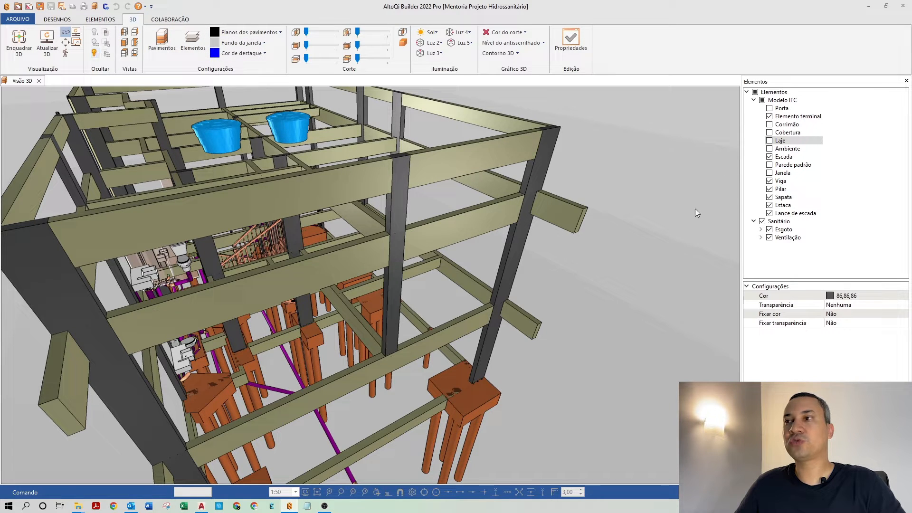
Step: Show the Laje category again and view the structural frame with its slabs from the side of the building
{"action": "left_click", "coordinate": [770, 141]}
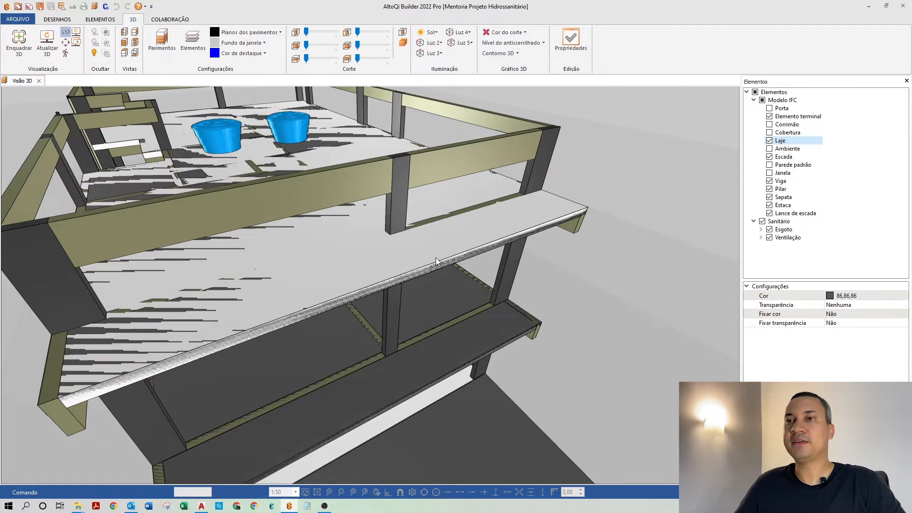
{"action": "scroll", "coordinate": [433, 246], "scroll_direction": "down", "scroll_amount": 2}
{"action": "scroll", "coordinate": [318, 173], "scroll_direction": "up", "scroll_amount": 3}
{"action": "left_click_drag", "start_coordinate": [344, 173], "coordinate": [284, 195]}
{"action": "scroll", "coordinate": [326, 189], "scroll_direction": "down", "scroll_amount": 3}
{"action": "left_click_drag", "start_coordinate": [205, 157], "coordinate": [107, 156]}
{"action": "left_click_drag", "start_coordinate": [302, 178], "coordinate": [50, 94]}
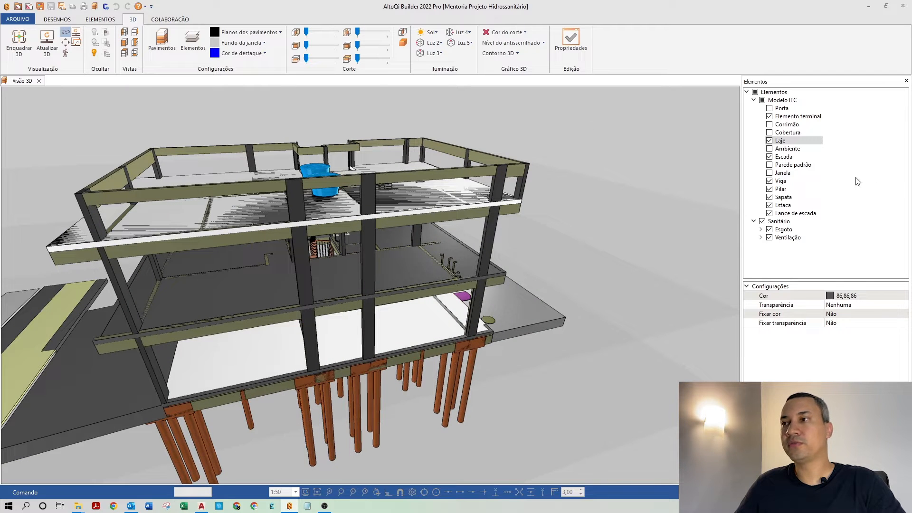
Step: Show all Modelo IFC categories except Ambiente and bring the roof into close view
{"action": "left_click", "coordinate": [763, 100]}
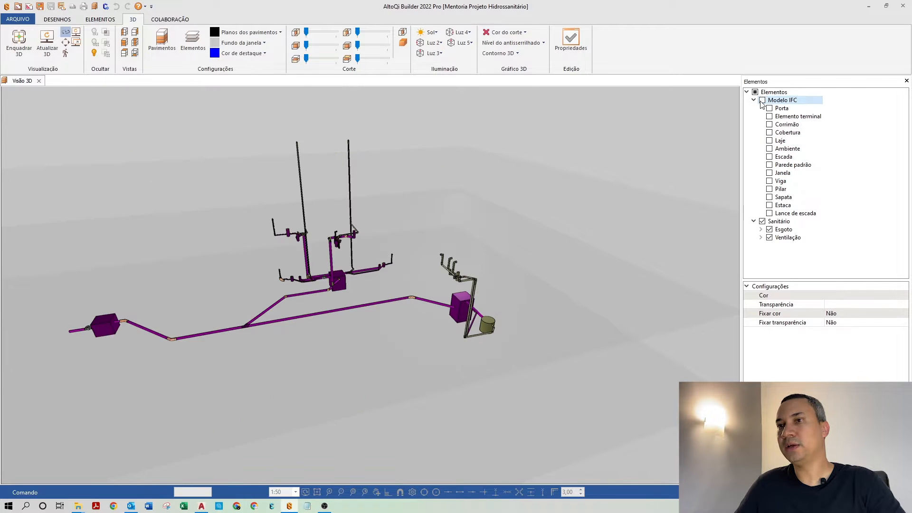
{"action": "left_click", "coordinate": [764, 100]}
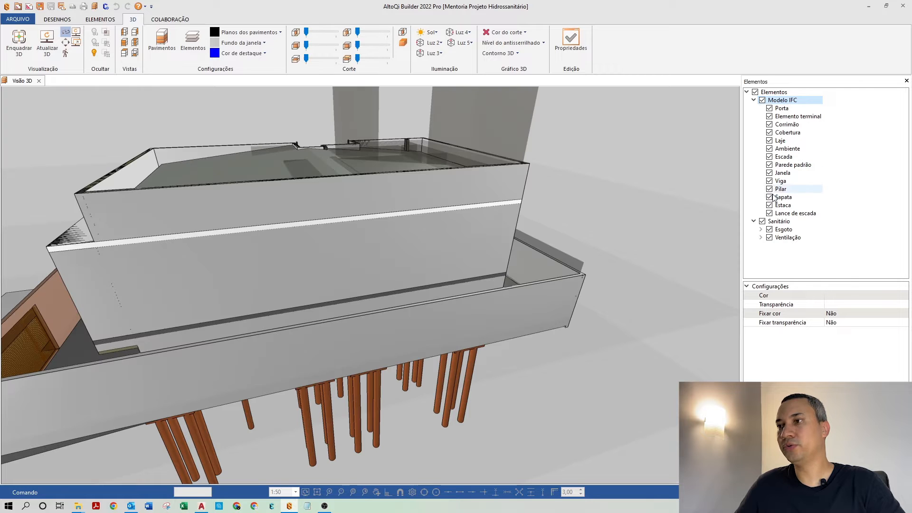
{"action": "left_click", "coordinate": [769, 149]}
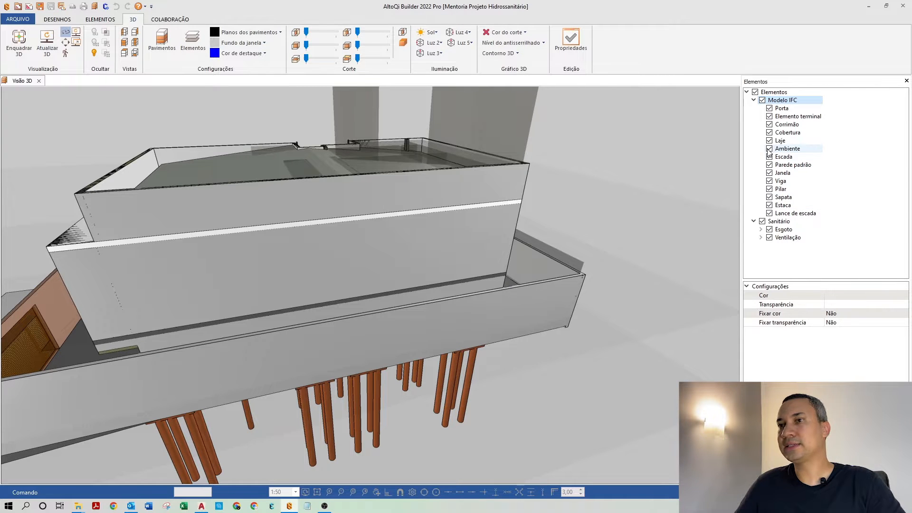
{"action": "scroll", "coordinate": [352, 174], "scroll_direction": "up", "scroll_amount": 3}
{"action": "middle_click_drag", "start_coordinate": [352, 173], "coordinate": [318, 179]}
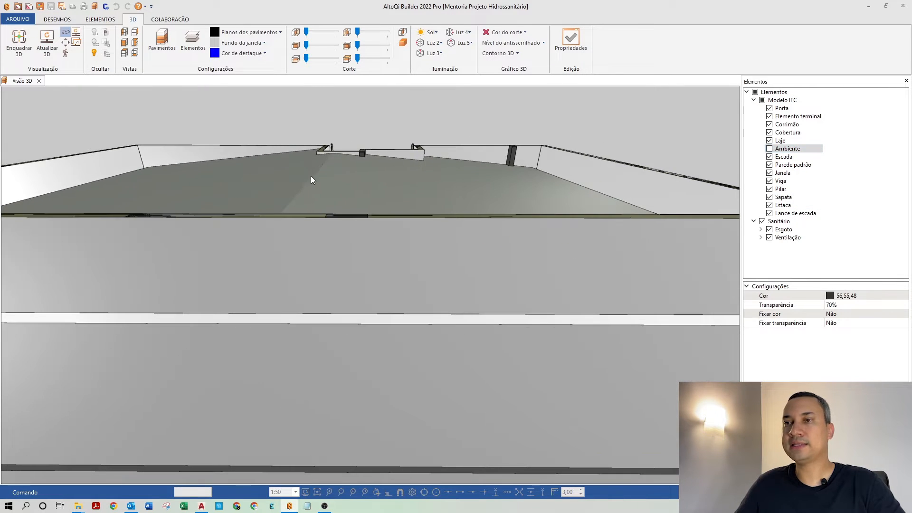
Step: Hide the roof covering and view the two blue water tanks on the top slab
{"action": "left_click", "coordinate": [315, 184]}
{"action": "right_click", "coordinate": [315, 184]}
{"action": "left_click", "coordinate": [336, 186]}
{"action": "left_click_drag", "start_coordinate": [336, 187], "coordinate": [306, 214]}
{"action": "scroll", "coordinate": [305, 195], "scroll_direction": "up", "scroll_amount": 3}
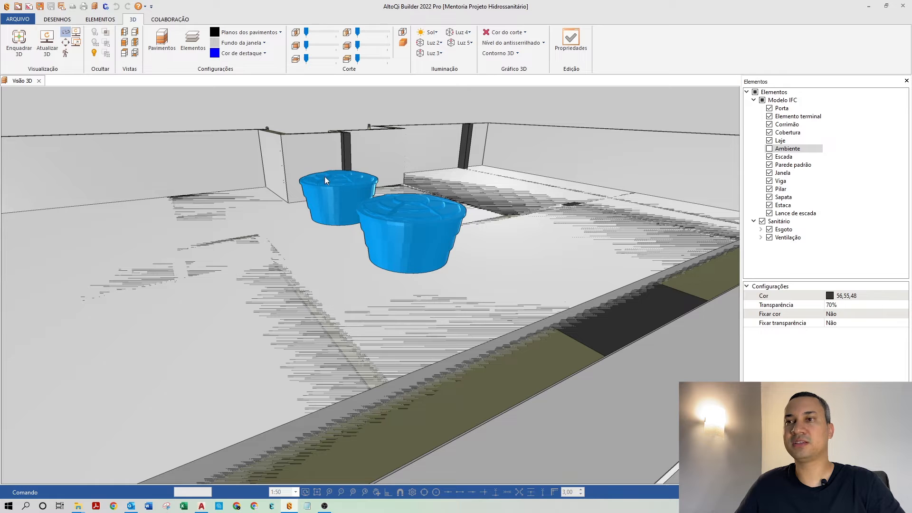
{"action": "left_click_drag", "start_coordinate": [369, 204], "coordinate": [304, 221]}
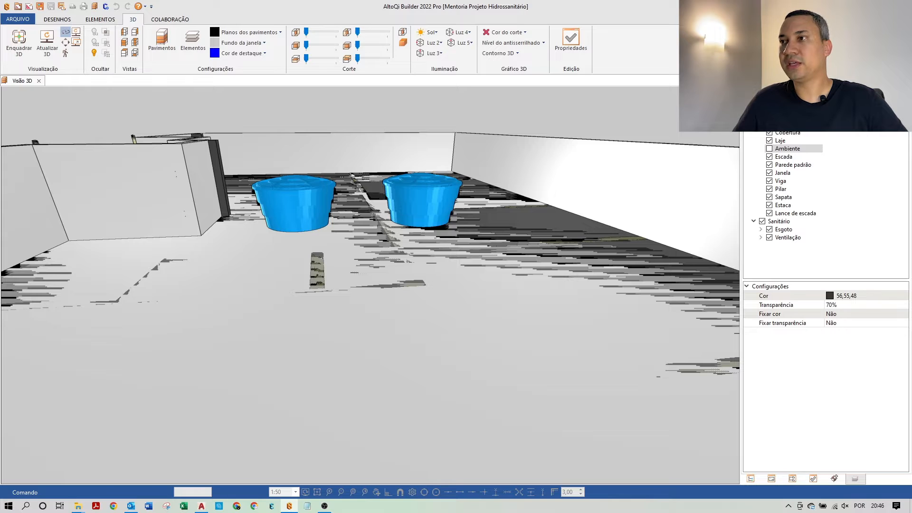
Step: Open the Hidráulico drawing of PLANTA TÉRREO from the building project tree
{"action": "left_click", "coordinate": [756, 478]}
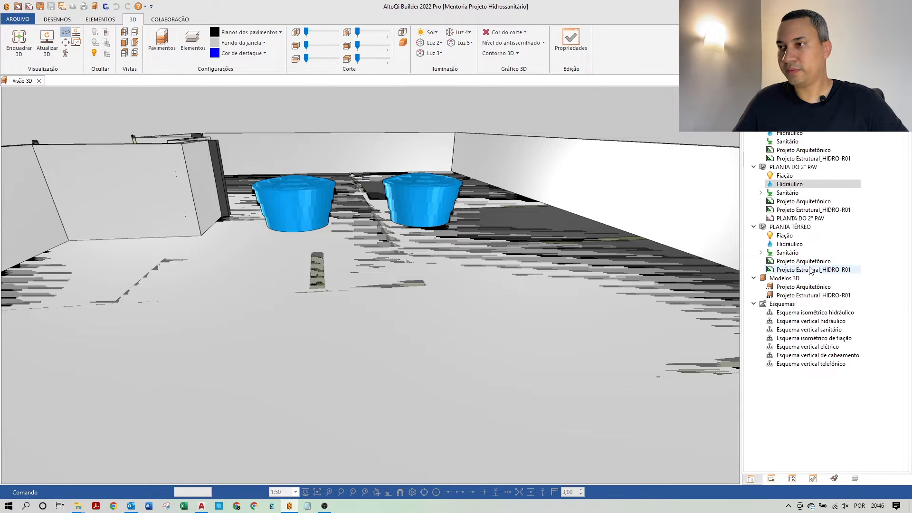
{"action": "left_click", "coordinate": [791, 244]}
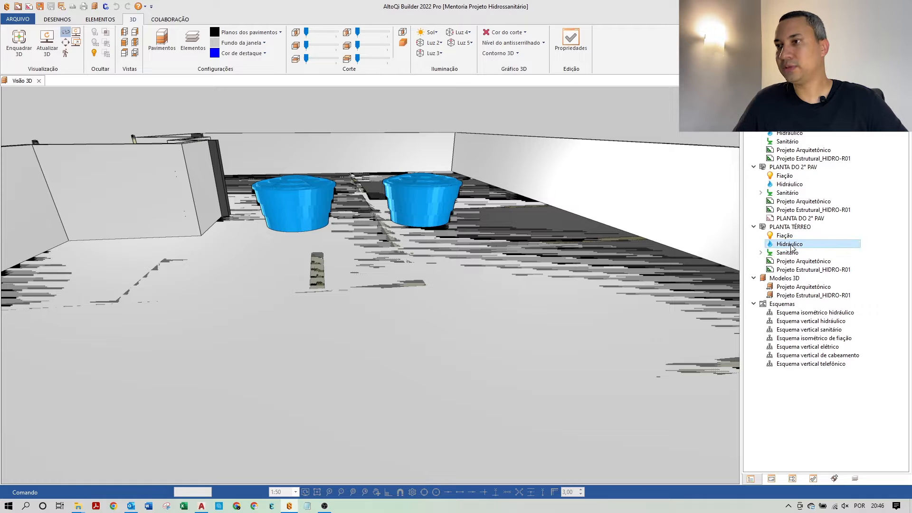
{"action": "scroll", "coordinate": [327, 371], "scroll_direction": "up", "scroll_amount": 4}
{"action": "mouse_move", "coordinate": [227, 384]}
{"action": "middle_mouse_down"}
{"action": "mouse_move", "coordinate": [228, 372]}
{"action": "mouse_move", "coordinate": [327, 379]}
{"action": "middle_mouse_up"}
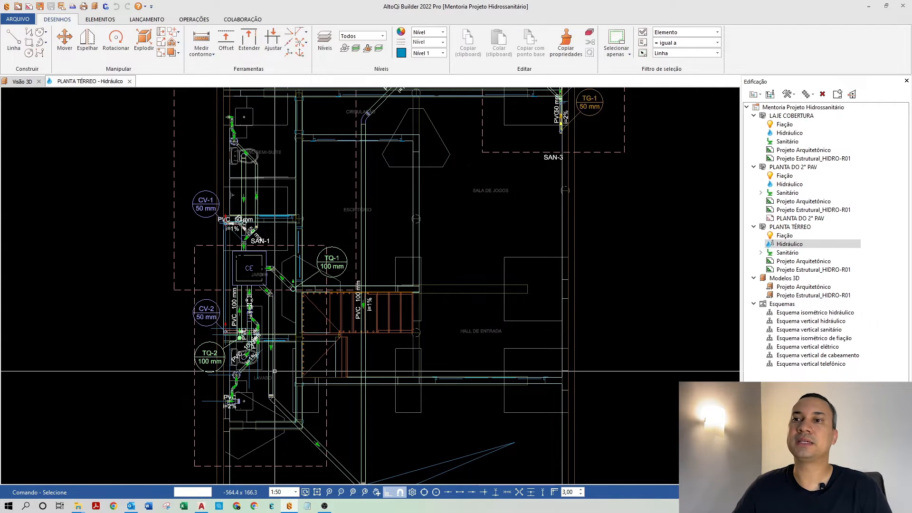
Step: Examine the sewer pipes, inspection boxes, drop pipes and vent columns on the ground-floor plan, especially around the lavabo and garden
{"action": "scroll", "coordinate": [275, 371], "scroll_direction": "down", "scroll_amount": 3}
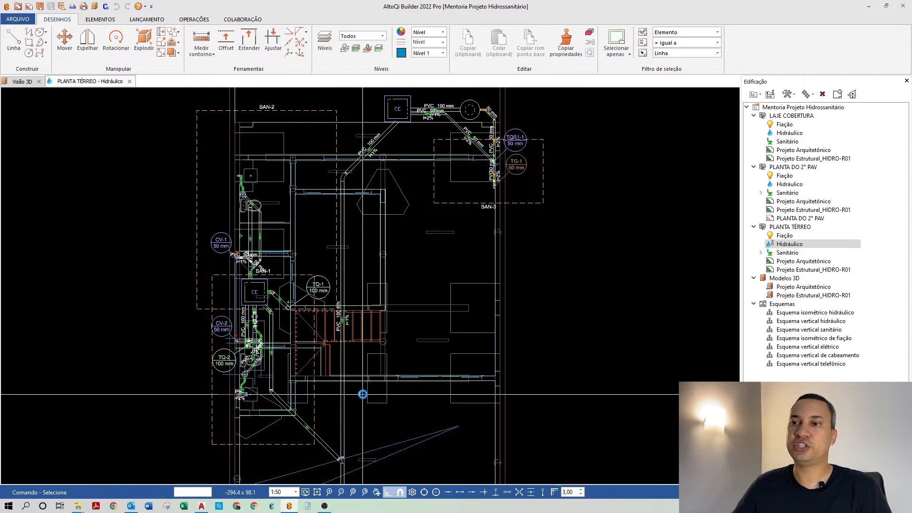
{"action": "scroll", "coordinate": [358, 394], "scroll_direction": "up", "scroll_amount": 4}
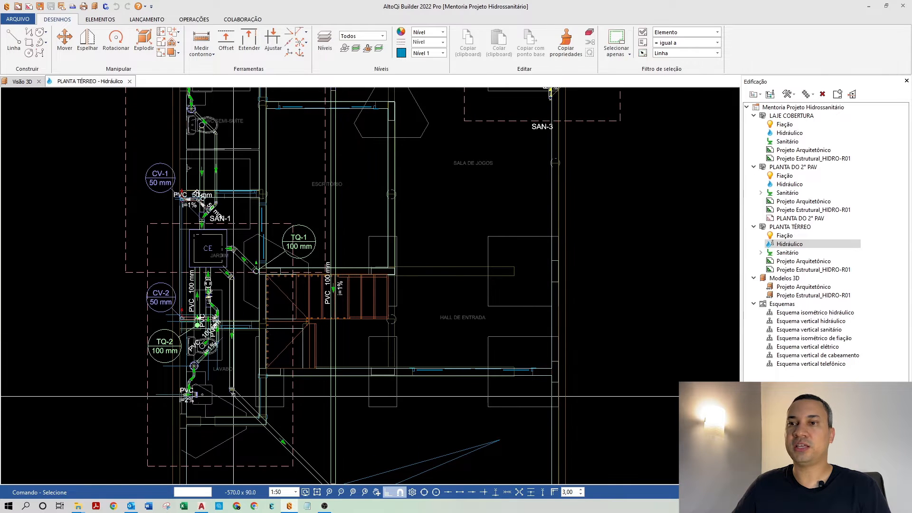
{"action": "scroll", "coordinate": [331, 329], "scroll_direction": "up", "scroll_amount": 2}
{"action": "scroll", "coordinate": [346, 380], "scroll_direction": "down", "scroll_amount": 1}
{"action": "scroll", "coordinate": [350, 396], "scroll_direction": "up", "scroll_amount": 1}
{"action": "scroll", "coordinate": [333, 398], "scroll_direction": "down", "scroll_amount": 3}
{"action": "scroll", "coordinate": [242, 403], "scroll_direction": "up", "scroll_amount": 1}
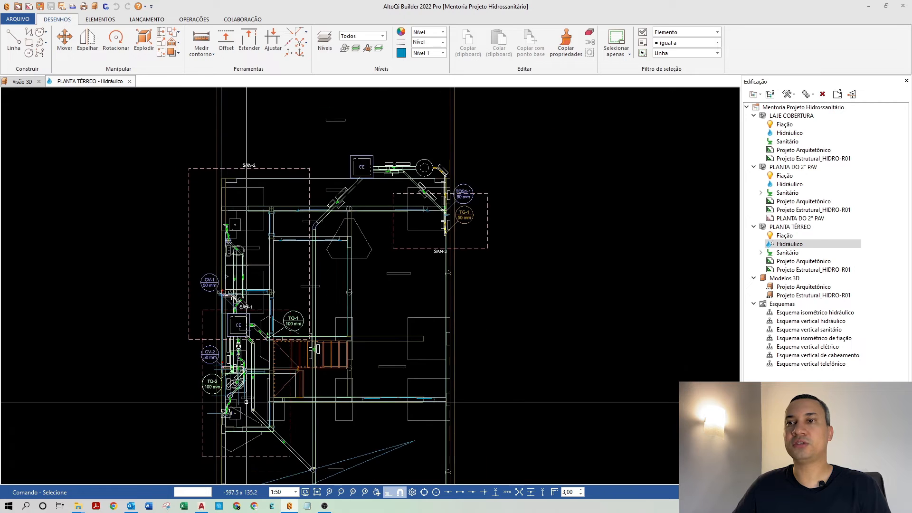
{"action": "scroll", "coordinate": [252, 366], "scroll_direction": "down", "scroll_amount": 2}
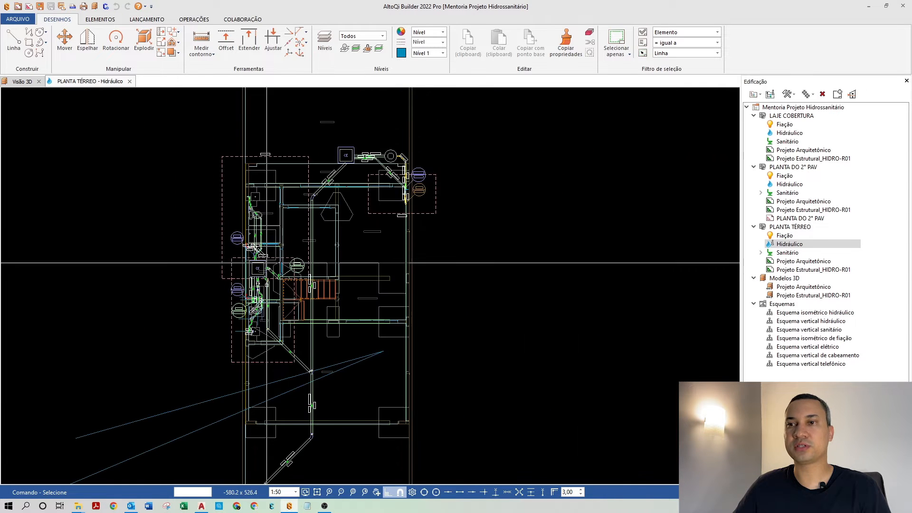
{"action": "scroll", "coordinate": [266, 327], "scroll_direction": "up", "scroll_amount": 3}
{"action": "scroll", "coordinate": [266, 327], "scroll_direction": "up", "scroll_amount": 2}
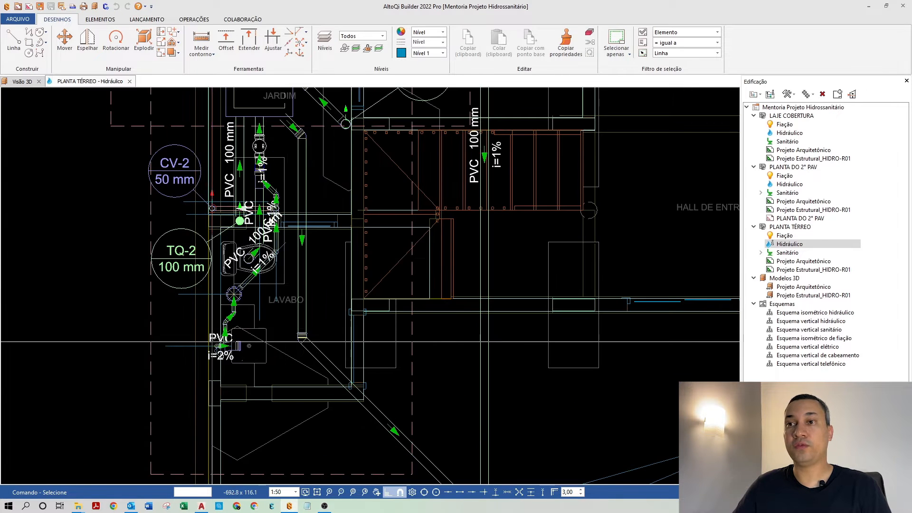
{"action": "scroll", "coordinate": [257, 390], "scroll_direction": "down", "scroll_amount": 1}
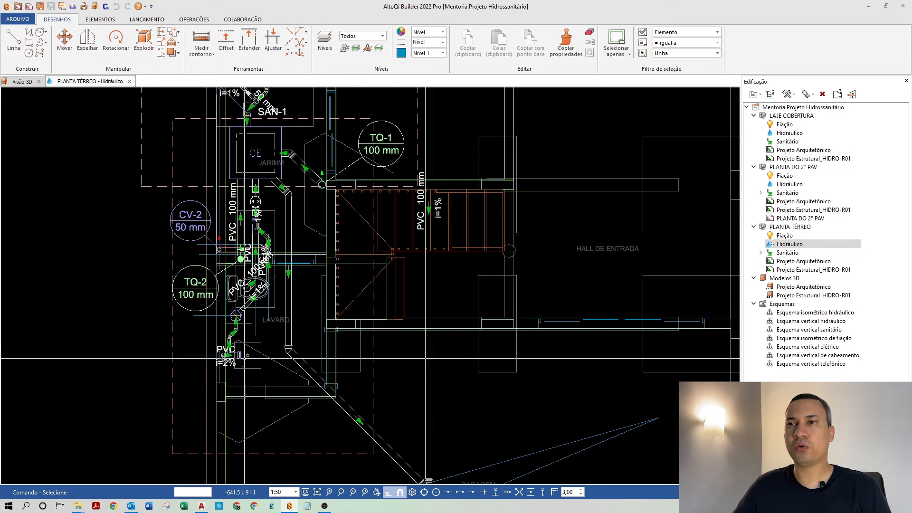
{"action": "scroll", "coordinate": [244, 359], "scroll_direction": "down", "scroll_amount": 1}
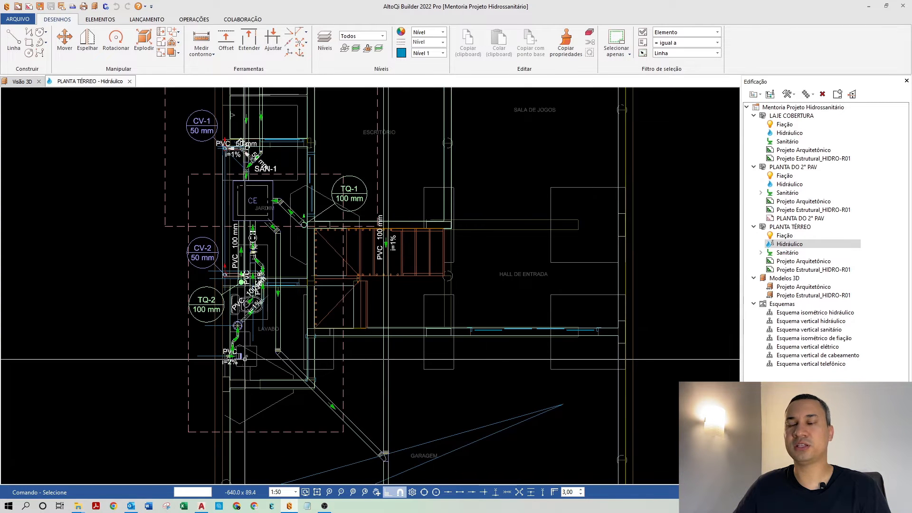
{"action": "middle_click_drag", "start_coordinate": [304, 335], "coordinate": [247, 375]}
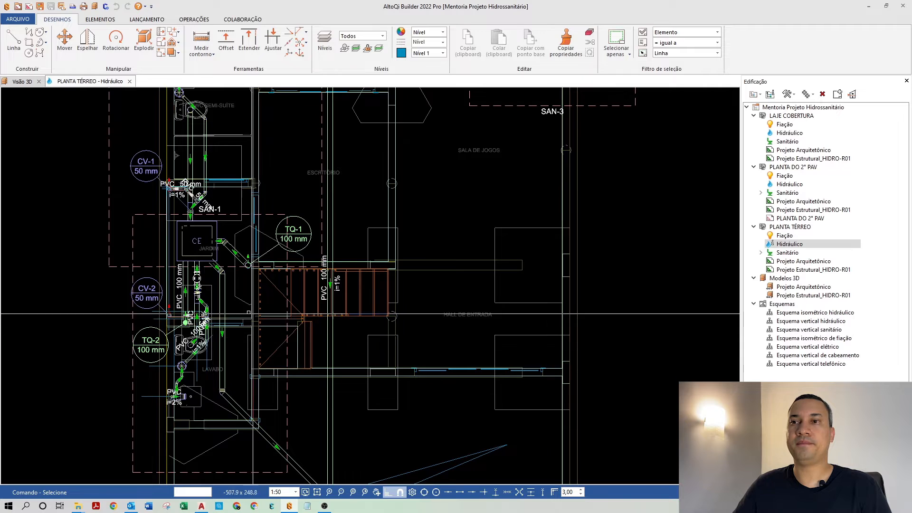
Step: Remove the Sanitário drawing from the external references of the PLANTA TÉRREO Hidráulico drawing
{"action": "scroll", "coordinate": [179, 343], "scroll_direction": "up", "scroll_amount": 1}
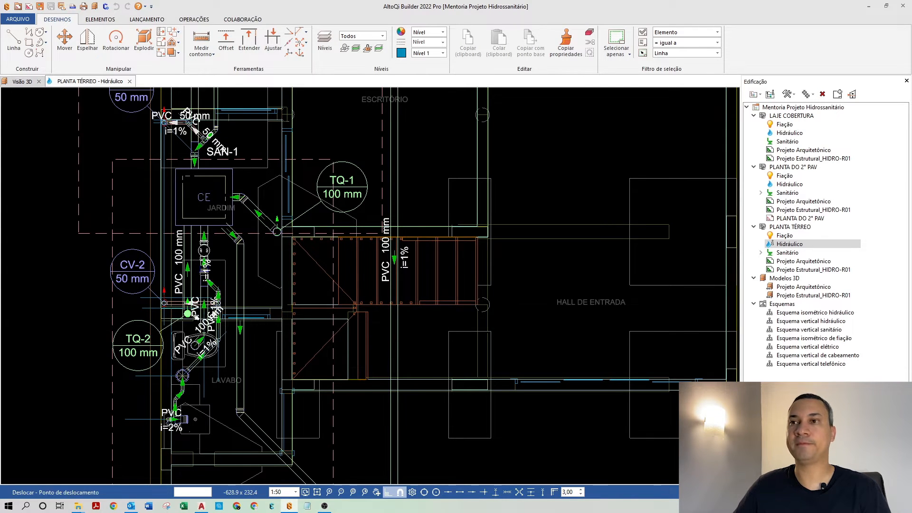
{"action": "middle_click_drag", "start_coordinate": [157, 310], "coordinate": [193, 303]}
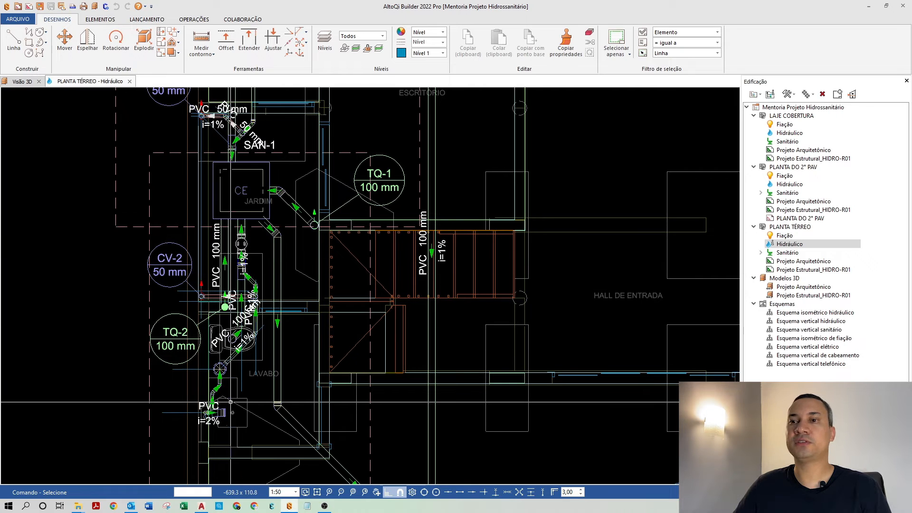
{"action": "scroll", "coordinate": [200, 436], "scroll_direction": "up", "scroll_amount": 3}
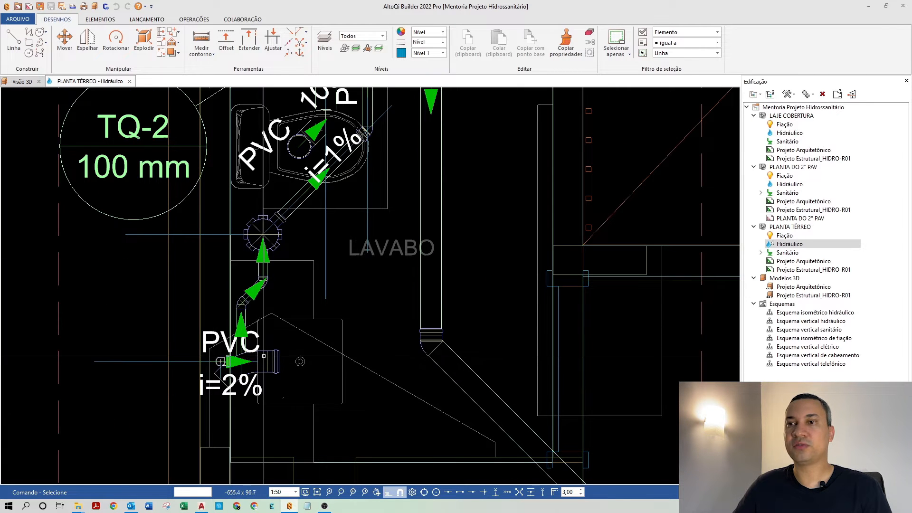
{"action": "scroll", "coordinate": [264, 355], "scroll_direction": "down", "scroll_amount": 1}
{"action": "scroll", "coordinate": [234, 348], "scroll_direction": "down", "scroll_amount": 2}
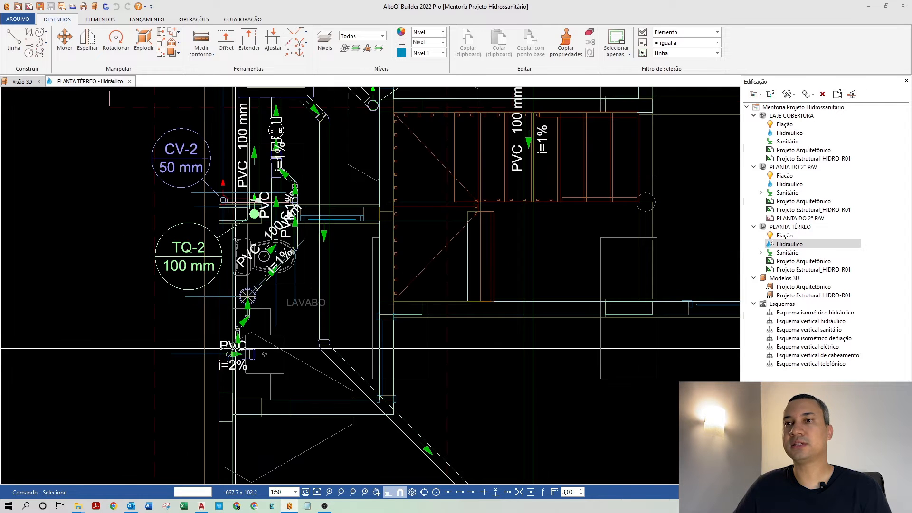
{"action": "scroll", "coordinate": [234, 348], "scroll_direction": "down", "scroll_amount": 2}
{"action": "left_click", "coordinate": [769, 245]}
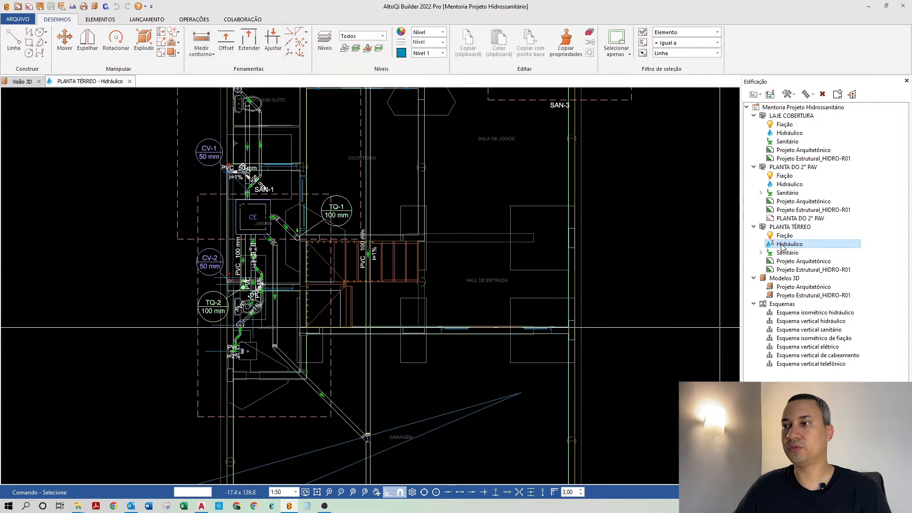
{"action": "right_click", "coordinate": [782, 247]}
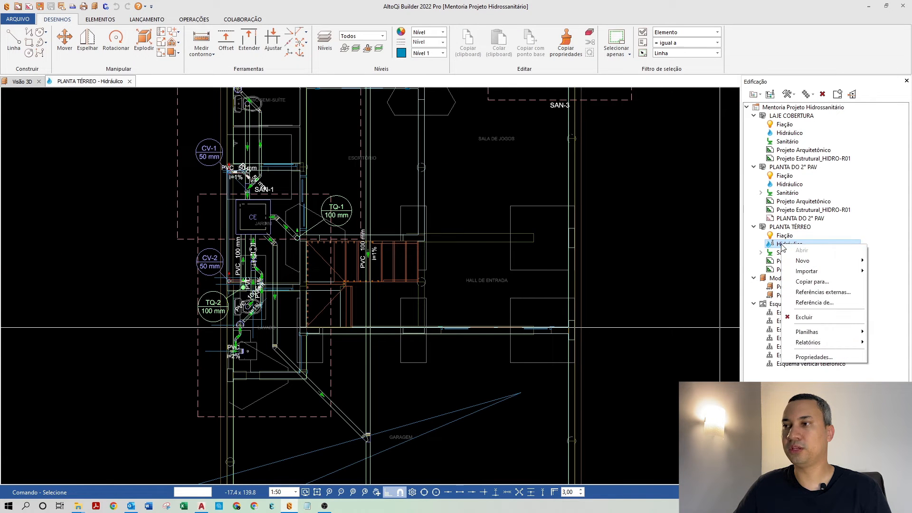
{"action": "left_click", "coordinate": [827, 292]}
{"action": "scroll", "coordinate": [543, 363], "scroll_direction": "down", "scroll_amount": 1}
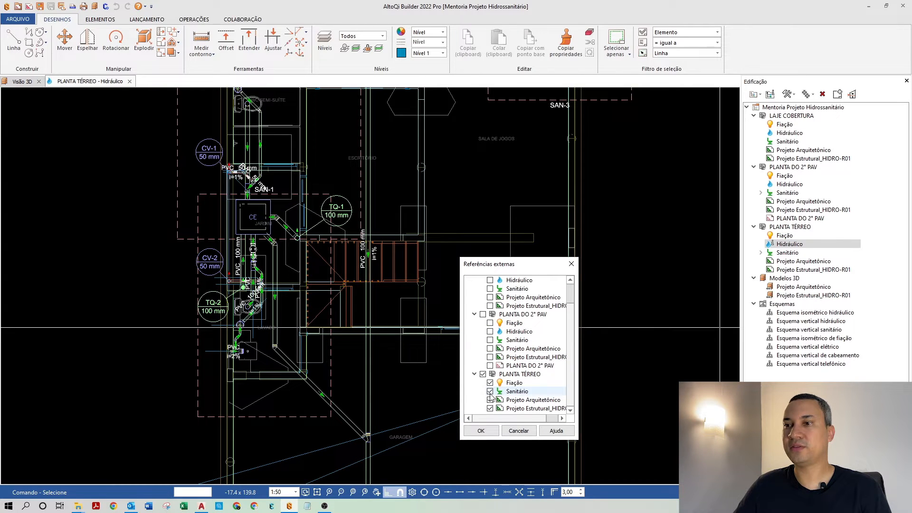
{"action": "left_click", "coordinate": [488, 432]}
Step: Draw a horizontal guide line from the wall-side edge of the lavabo washbasin, at about its mid-height, outward across the wall
{"action": "scroll", "coordinate": [355, 294], "scroll_direction": "up", "scroll_amount": 6}
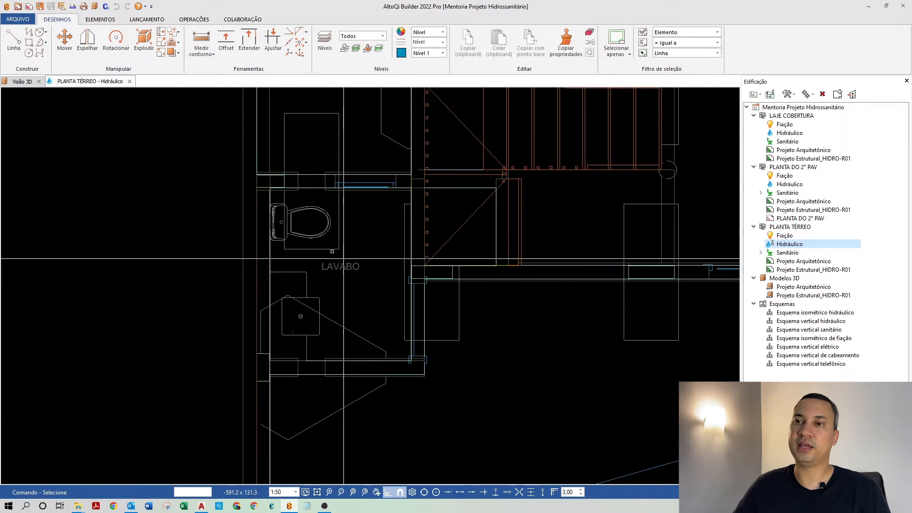
{"action": "scroll", "coordinate": [262, 340], "scroll_direction": "up", "scroll_amount": 2}
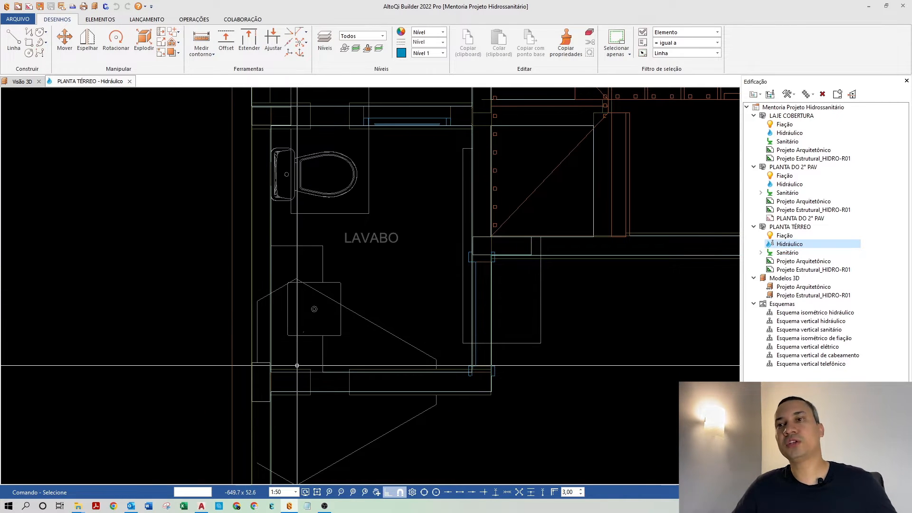
{"action": "scroll", "coordinate": [299, 315], "scroll_direction": "up", "scroll_amount": 3}
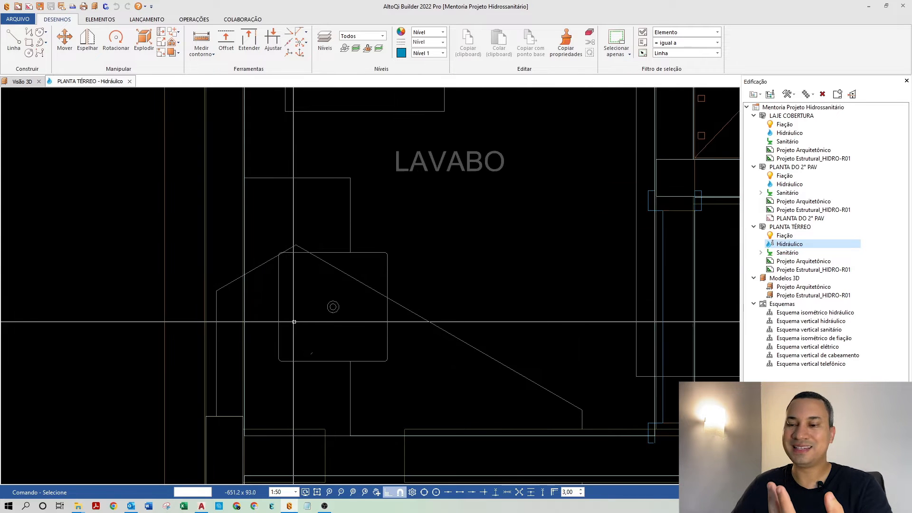
{"action": "type", "text": "l"}
{"action": "key", "text": "Return"}
{"action": "left_click", "coordinate": [340, 310]}
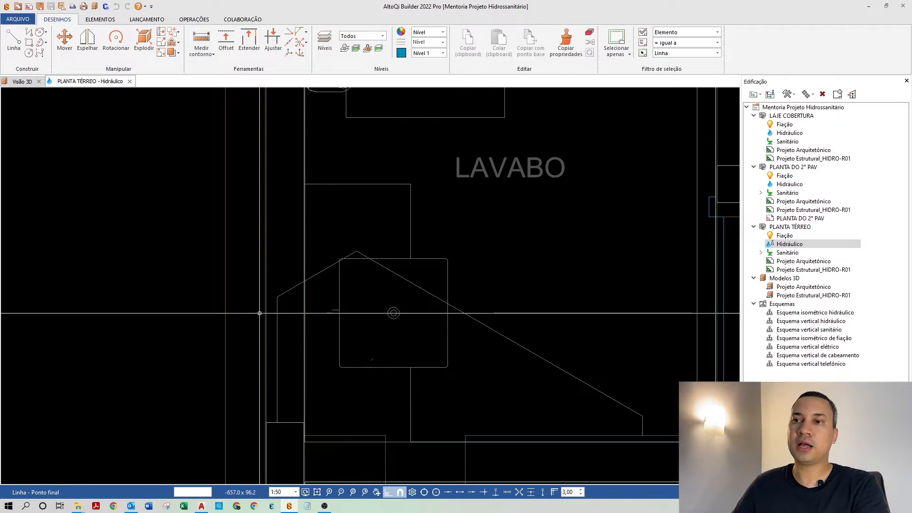
{"action": "left_click", "coordinate": [182, 310]}
{"action": "scroll", "coordinate": [284, 401], "scroll_direction": "down", "scroll_amount": 6}
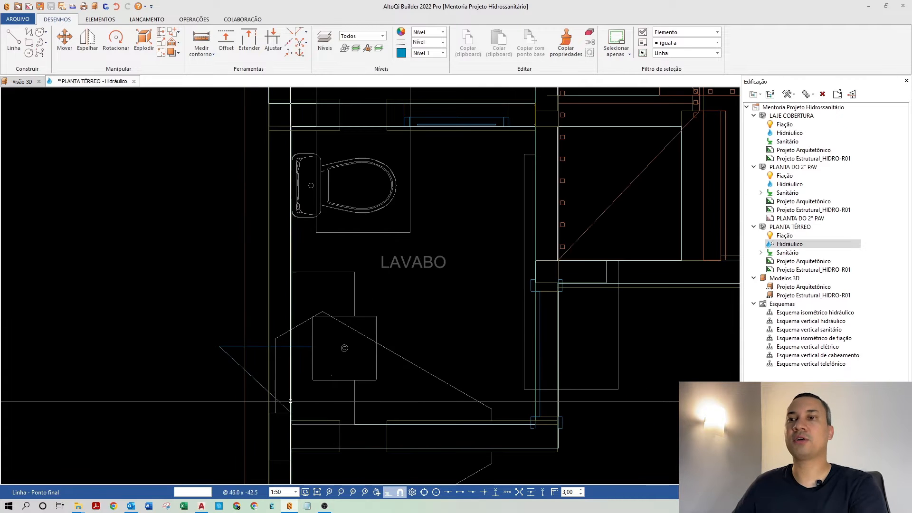
{"action": "key", "text": "Escape"}
Step: Draw a horizontal guide line from the lower edge of the lavabo toilet's tank outward across the wall
{"action": "scroll", "coordinate": [300, 280], "scroll_direction": "up", "scroll_amount": 4}
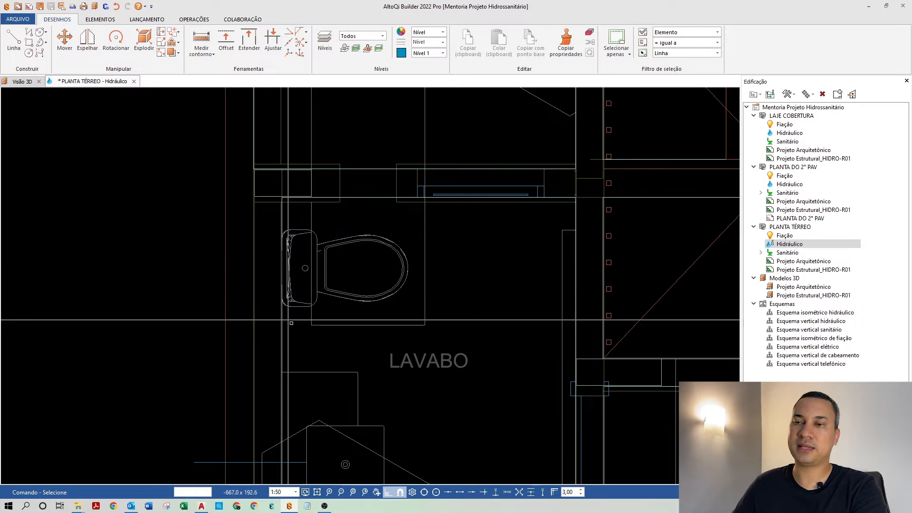
{"action": "key", "text": "Return"}
{"action": "left_click", "coordinate": [299, 307]}
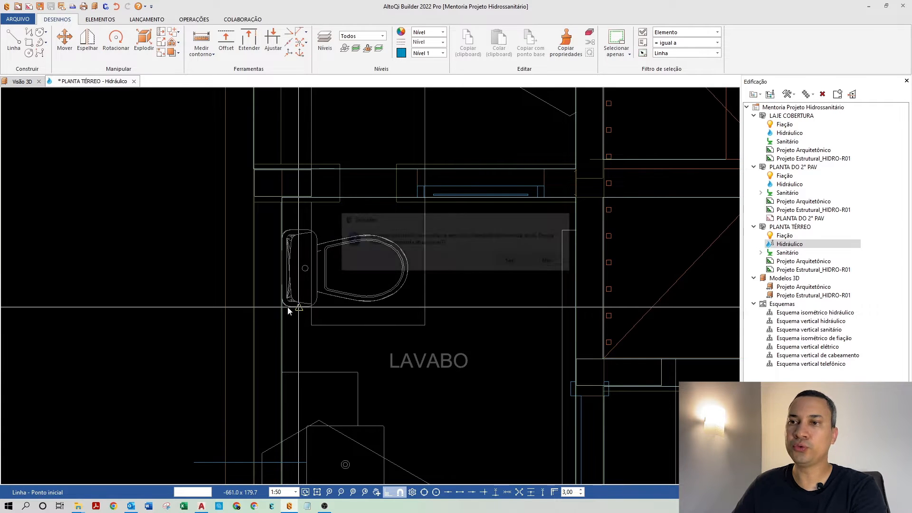
{"action": "left_click", "coordinate": [513, 262]}
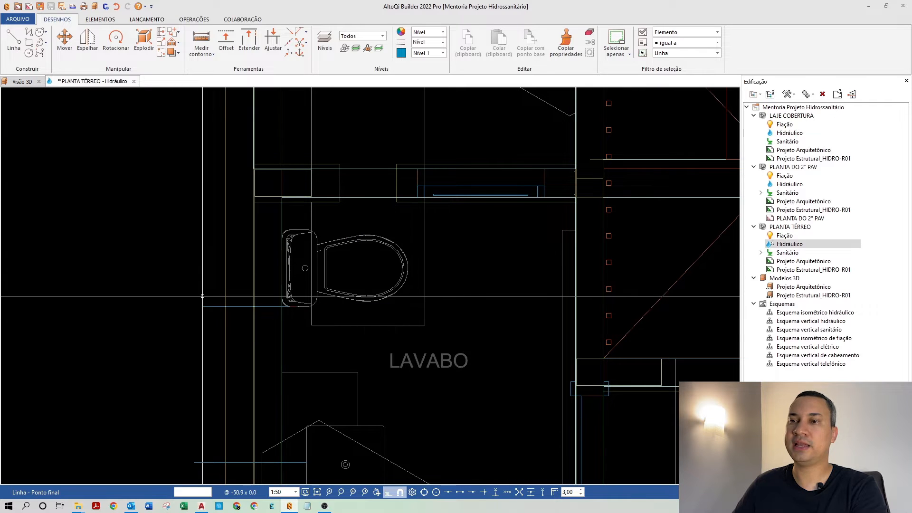
{"action": "left_click", "coordinate": [192, 307]}
Step: Draw a vertical line along the lavabo wall's inner face, from the toilet guide line down past the washbasin
{"action": "scroll", "coordinate": [290, 317], "scroll_direction": "up", "scroll_amount": 5}
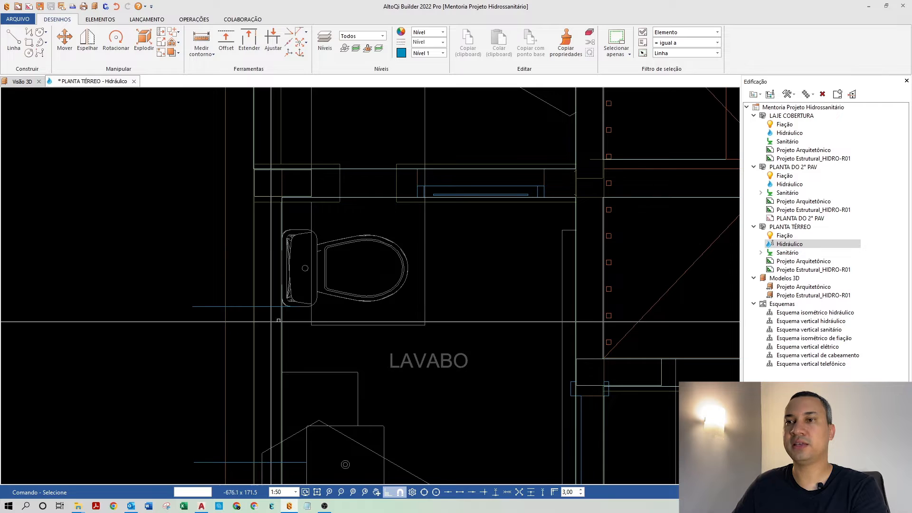
{"action": "scroll", "coordinate": [289, 316], "scroll_direction": "down", "scroll_amount": 4}
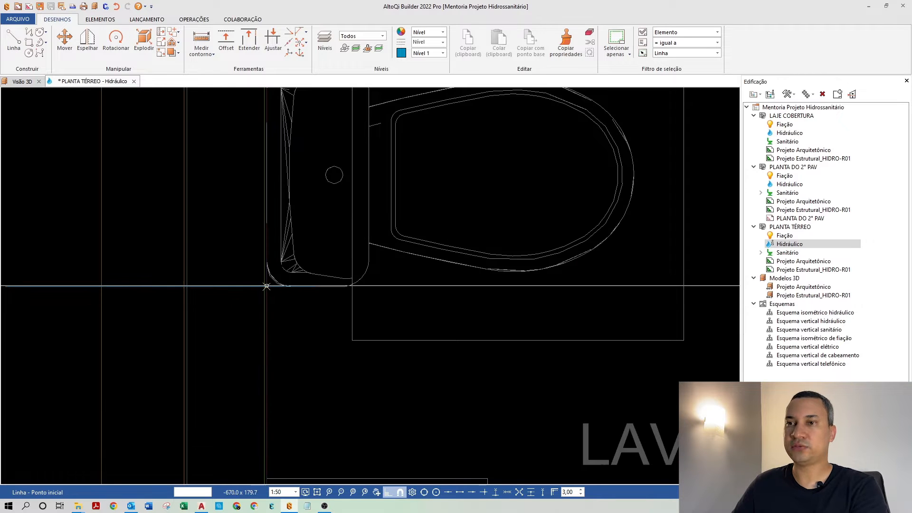
{"action": "scroll", "coordinate": [292, 205], "scroll_direction": "down", "scroll_amount": 3}
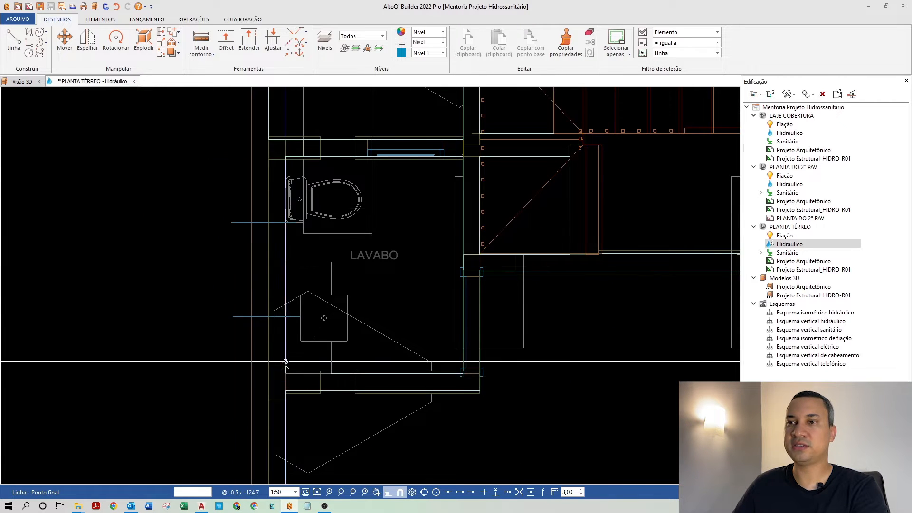
{"action": "scroll", "coordinate": [298, 343], "scroll_direction": "up", "scroll_amount": 3}
{"action": "key", "text": "Escape"}
{"action": "scroll", "coordinate": [298, 343], "scroll_direction": "down", "scroll_amount": 2}
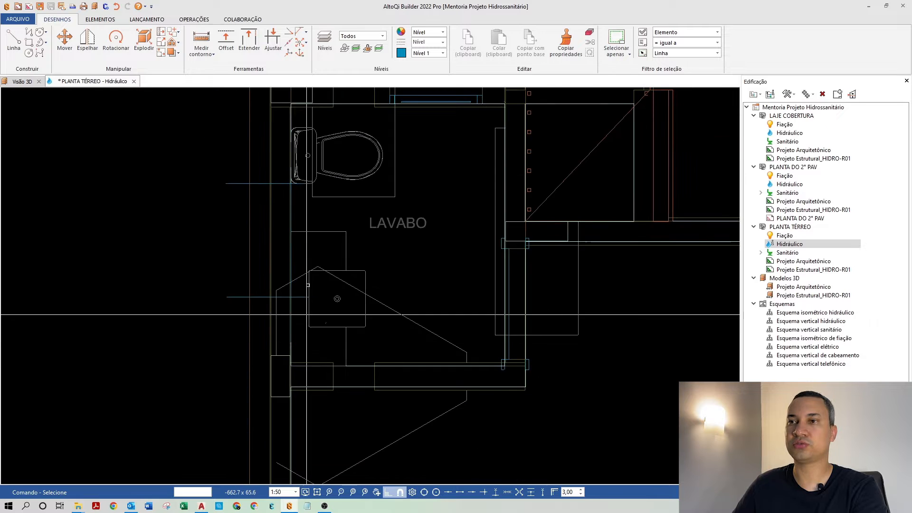
Step: Offset the vertical wall-face line outward to create a parallel guide inside the lavabo wall
{"action": "scroll", "coordinate": [312, 237], "scroll_direction": "up", "scroll_amount": 3}
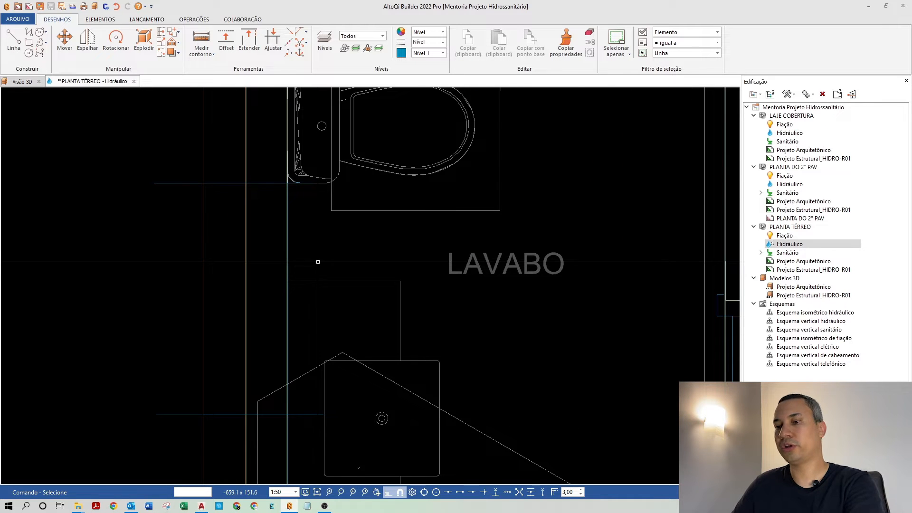
{"action": "key", "text": "Return"}
{"action": "left_click", "coordinate": [287, 239]}
{"action": "left_click", "coordinate": [273, 238]}
{"action": "key", "text": "Return"}
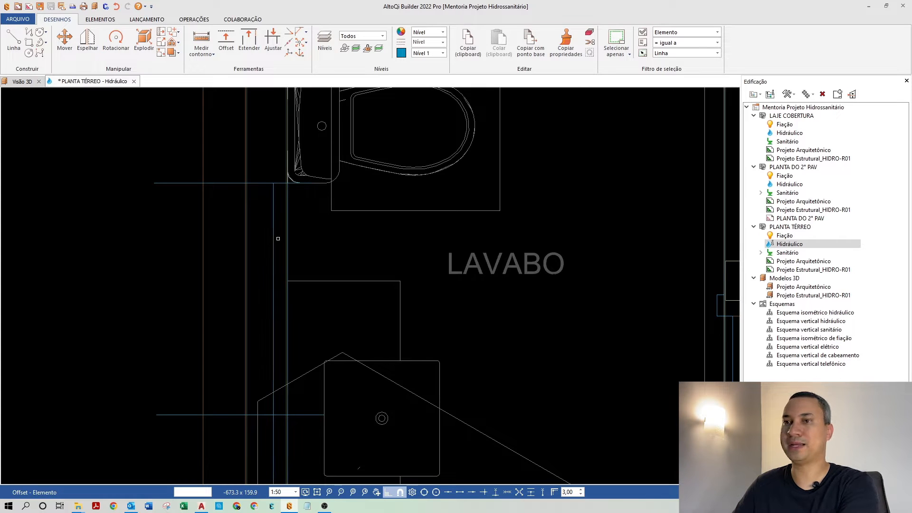
{"action": "key", "text": "Escape"}
Step: Offset the toilet's horizontal guide line downward, toward the washbasin
{"action": "middle_click_drag", "start_coordinate": [277, 185], "coordinate": [277, 225]}
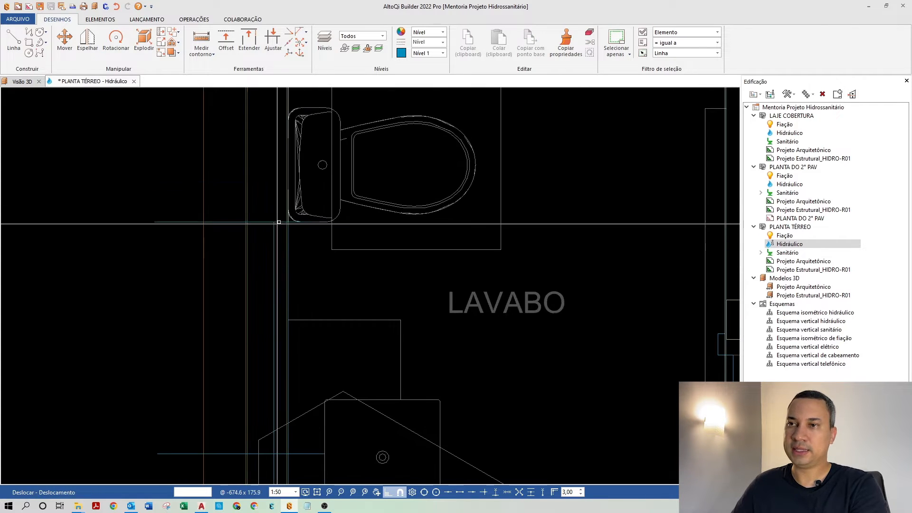
{"action": "scroll", "coordinate": [292, 224], "scroll_direction": "up", "scroll_amount": 2}
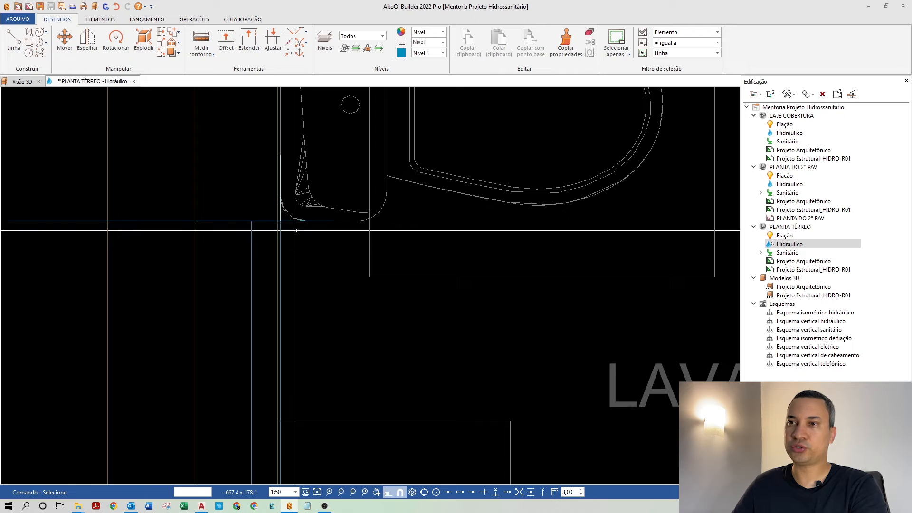
{"action": "scroll", "coordinate": [293, 238], "scroll_direction": "up", "scroll_amount": 2}
{"action": "key", "text": "Return"}
{"action": "left_click", "coordinate": [269, 223]}
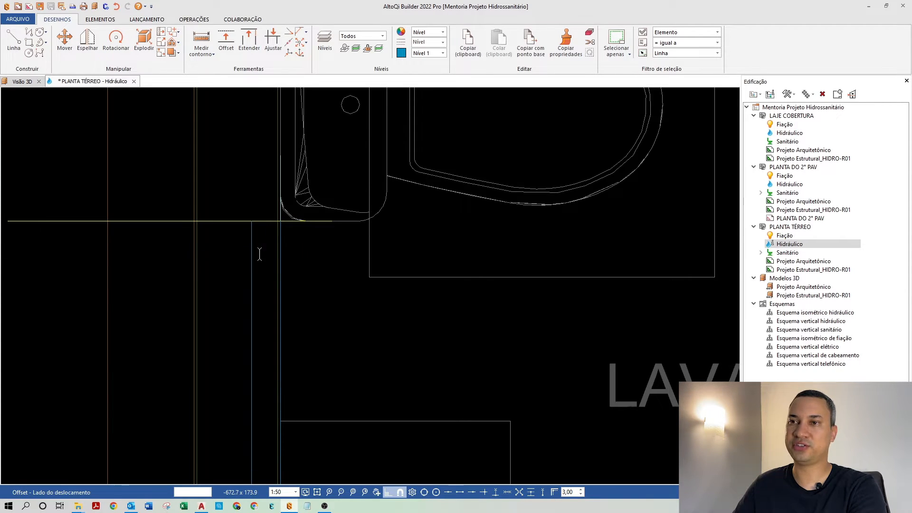
{"action": "key", "text": "Return"}
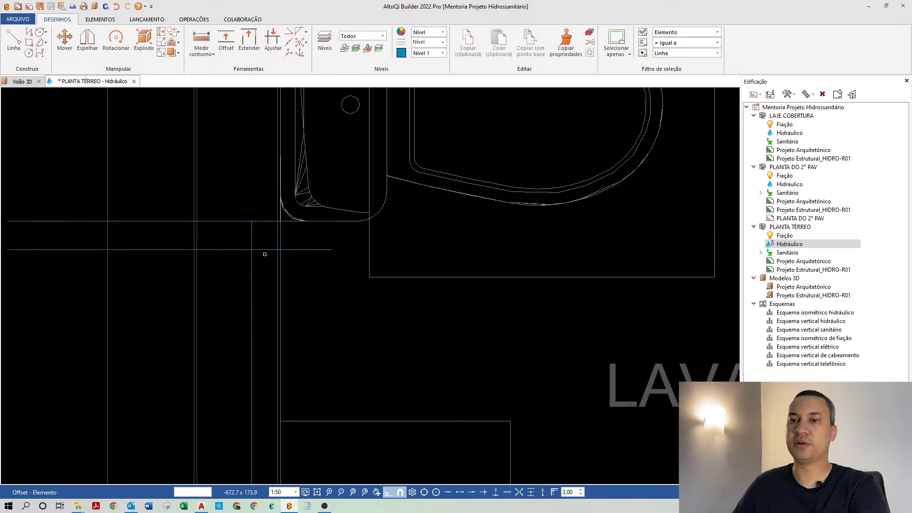
Step: Examine the guide lines at the lavabo's toilet and washbasin, then leave the Offset command
{"action": "middle_click_drag", "start_coordinate": [301, 277], "coordinate": [306, 315]}
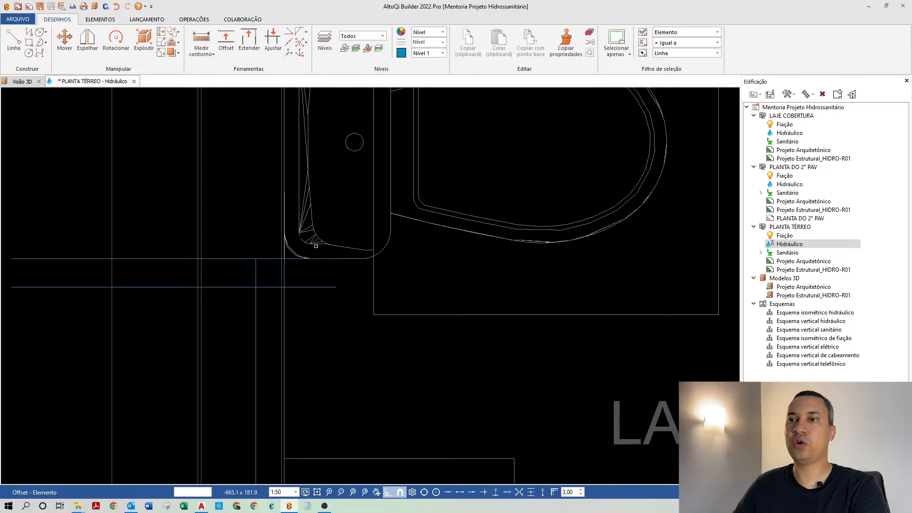
{"action": "scroll", "coordinate": [286, 264], "scroll_direction": "down", "scroll_amount": 2}
{"action": "scroll", "coordinate": [284, 239], "scroll_direction": "down", "scroll_amount": 2}
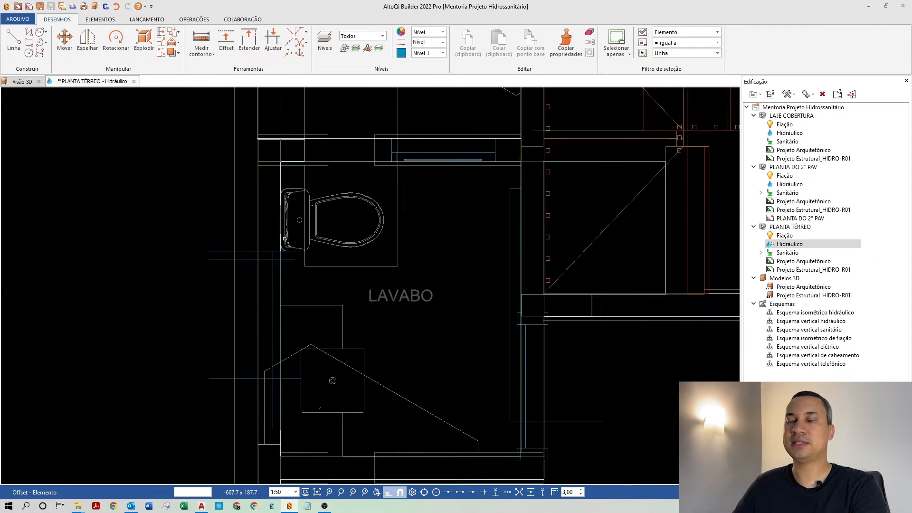
{"action": "scroll", "coordinate": [296, 398], "scroll_direction": "up", "scroll_amount": 2}
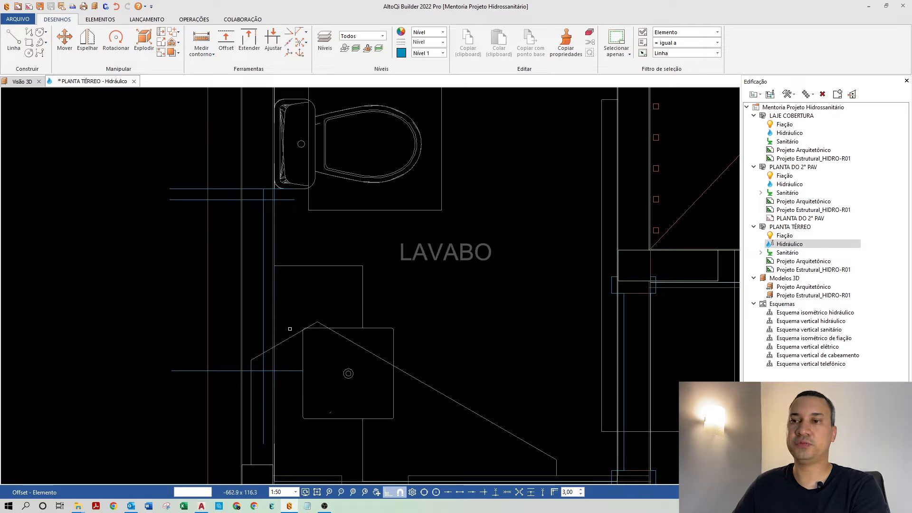
{"action": "scroll", "coordinate": [298, 315], "scroll_direction": "down", "scroll_amount": 2}
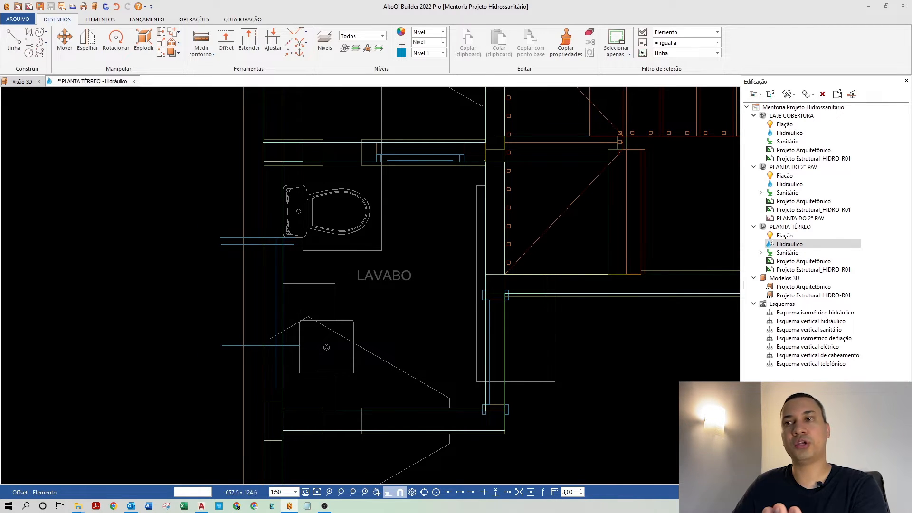
{"action": "scroll", "coordinate": [304, 346], "scroll_direction": "up", "scroll_amount": 2}
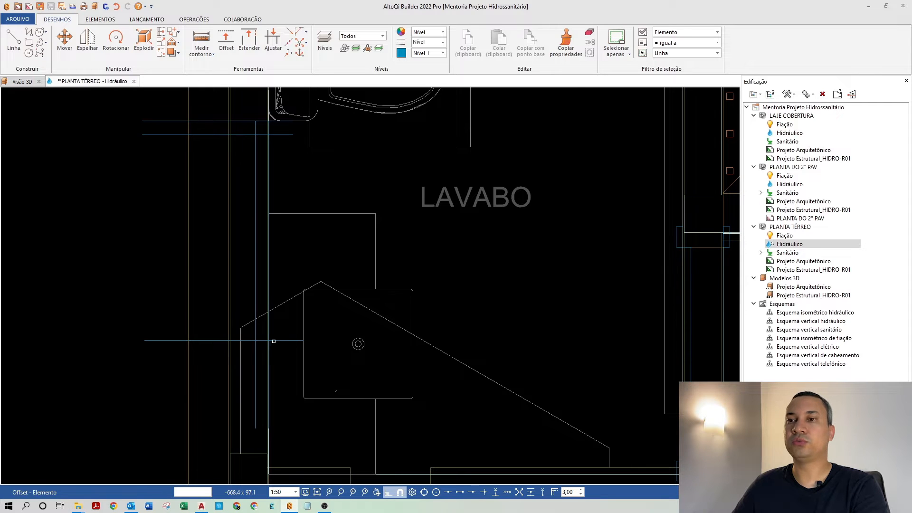
{"action": "scroll", "coordinate": [290, 356], "scroll_direction": "down", "scroll_amount": 4}
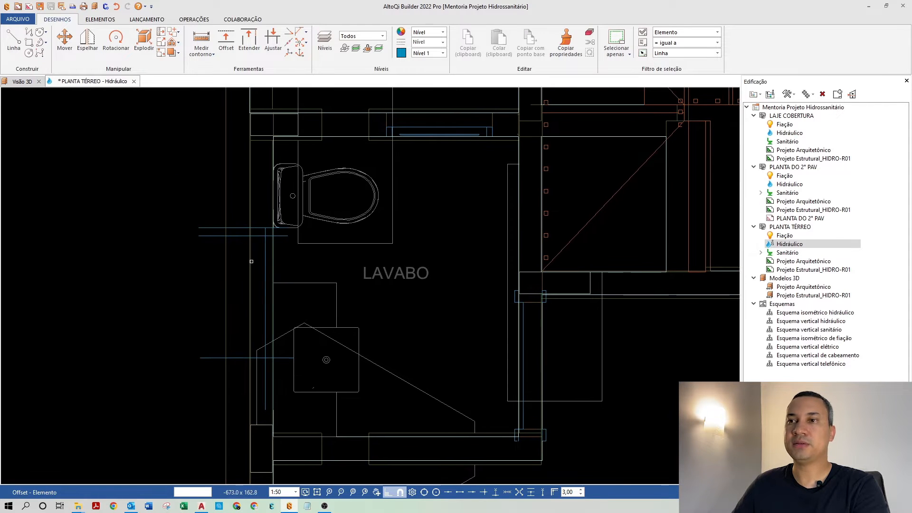
{"action": "key", "text": "Escape"}
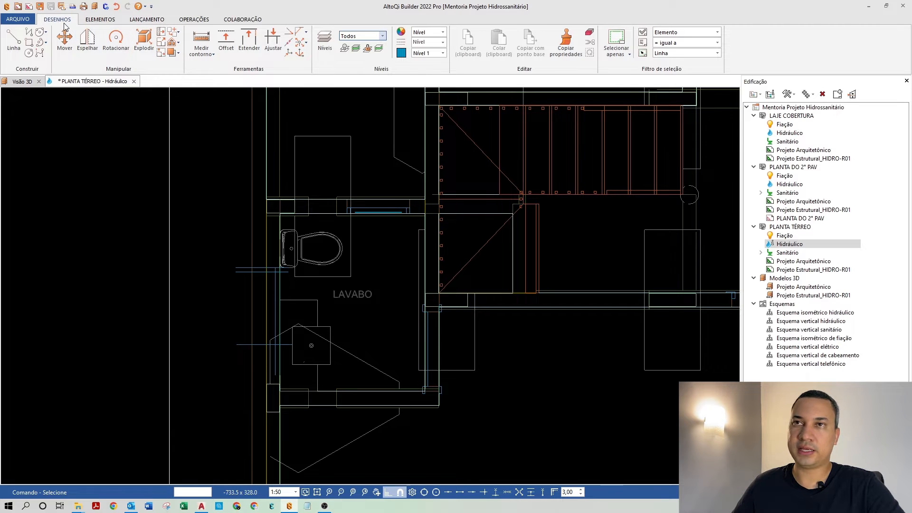
Step: Set the pipe-launching network to Água fria for the ground-floor hydraulic plan
{"action": "left_click", "coordinate": [98, 20]}
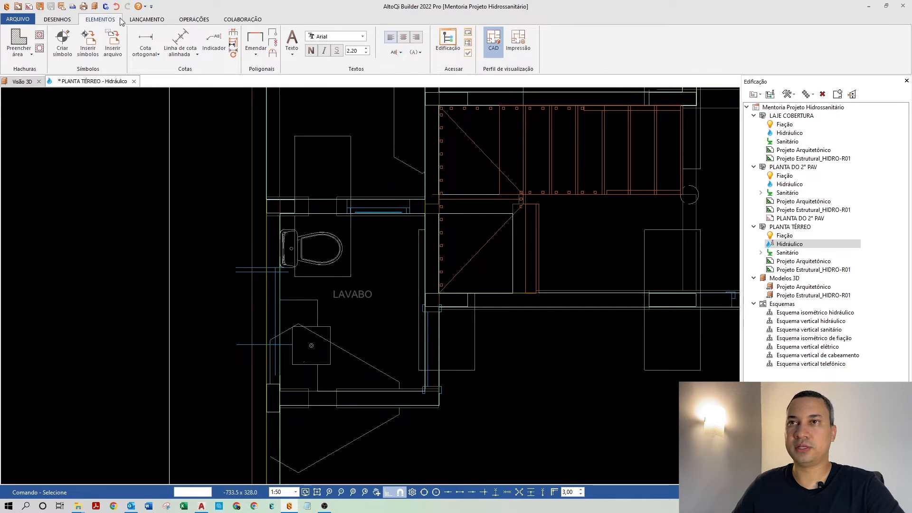
{"action": "left_click", "coordinate": [160, 21]}
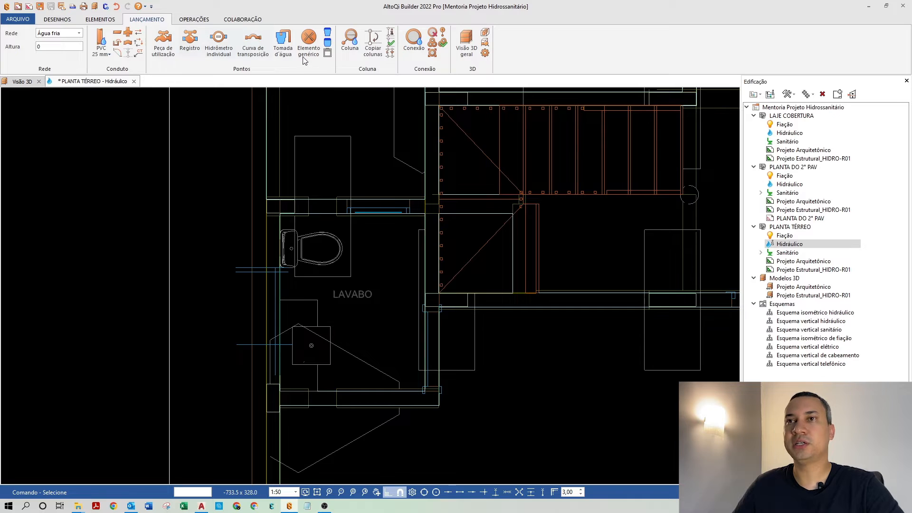
{"action": "left_click", "coordinate": [76, 34]}
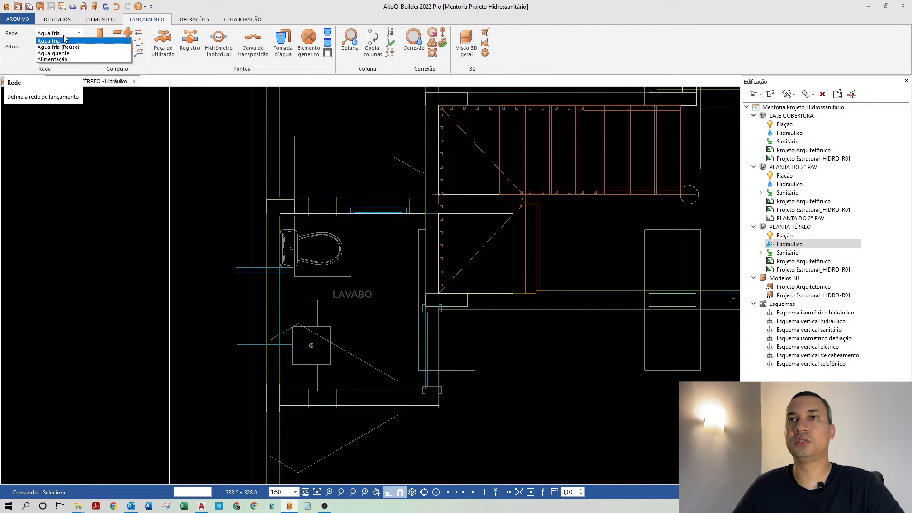
{"action": "left_click", "coordinate": [66, 42]}
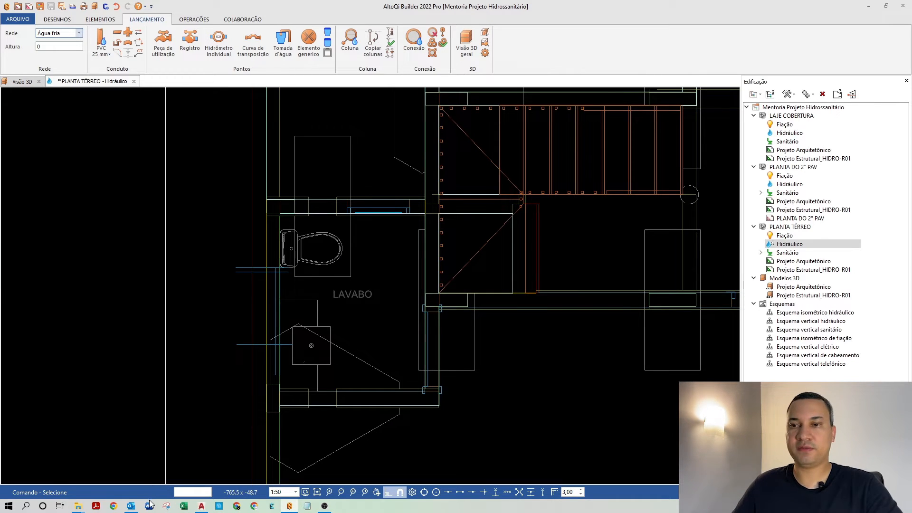
Step: Switch to the 3D view and hide the slab covering the rooms beside the blue water tanks
{"action": "left_click", "coordinate": [22, 81]}
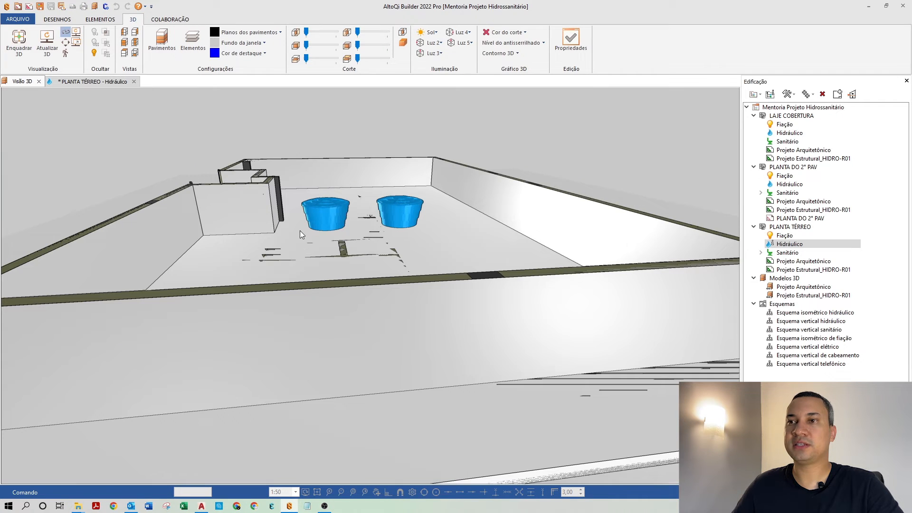
{"action": "scroll", "coordinate": [306, 233], "scroll_direction": "up", "scroll_amount": 3}
{"action": "left_click_drag", "start_coordinate": [305, 232], "coordinate": [343, 245]}
{"action": "left_click_drag", "start_coordinate": [280, 321], "coordinate": [212, 256]}
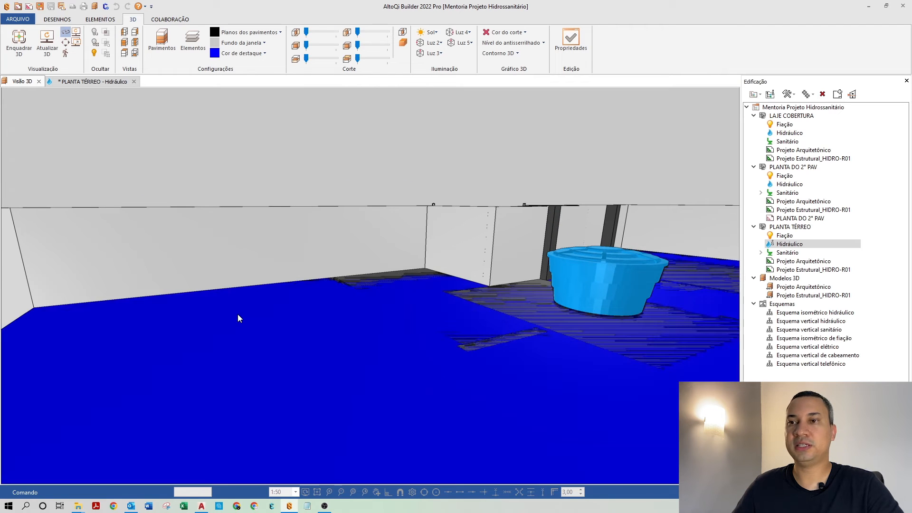
{"action": "right_click", "coordinate": [225, 313]}
{"action": "left_click", "coordinate": [261, 319]}
{"action": "right_click", "coordinate": [266, 317]}
{"action": "left_click", "coordinate": [283, 326]}
{"action": "left_click_drag", "start_coordinate": [379, 313], "coordinate": [359, 288]}
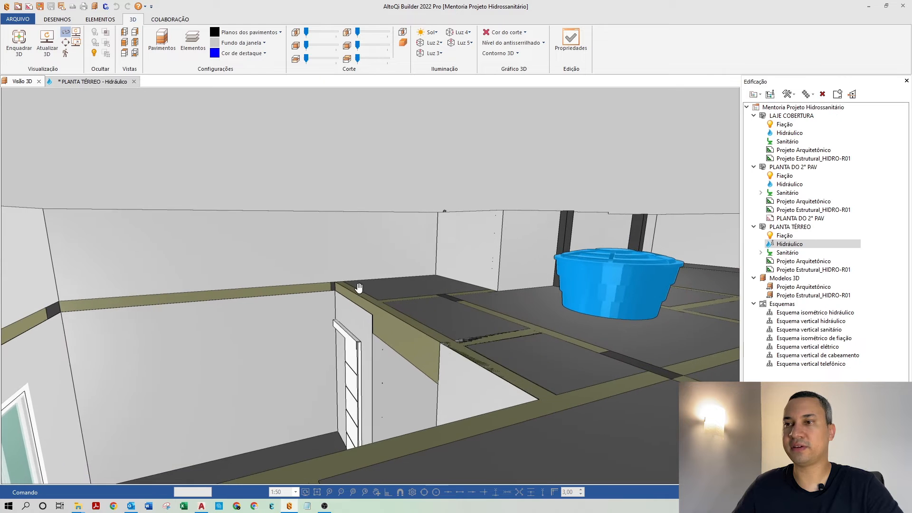
Step: Hide the slab panel at the roof corner, above the upper-floor suite bathroom
{"action": "scroll", "coordinate": [419, 289], "scroll_direction": "up", "scroll_amount": 1}
{"action": "middle_click_drag", "start_coordinate": [419, 288], "coordinate": [272, 346]}
{"action": "right_click", "coordinate": [270, 350]}
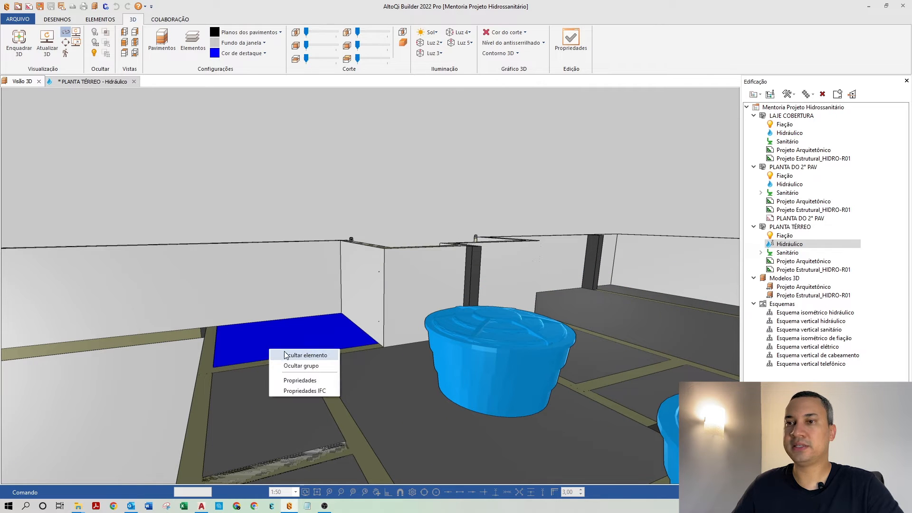
{"action": "left_click", "coordinate": [285, 355]}
Step: Examine the suite bathroom's shower, washbasin and toilet from above through the open roof
{"action": "scroll", "coordinate": [254, 342], "scroll_direction": "up", "scroll_amount": 4}
{"action": "left_click_drag", "start_coordinate": [317, 366], "coordinate": [368, 471]}
{"action": "scroll", "coordinate": [375, 297], "scroll_direction": "down", "scroll_amount": 4}
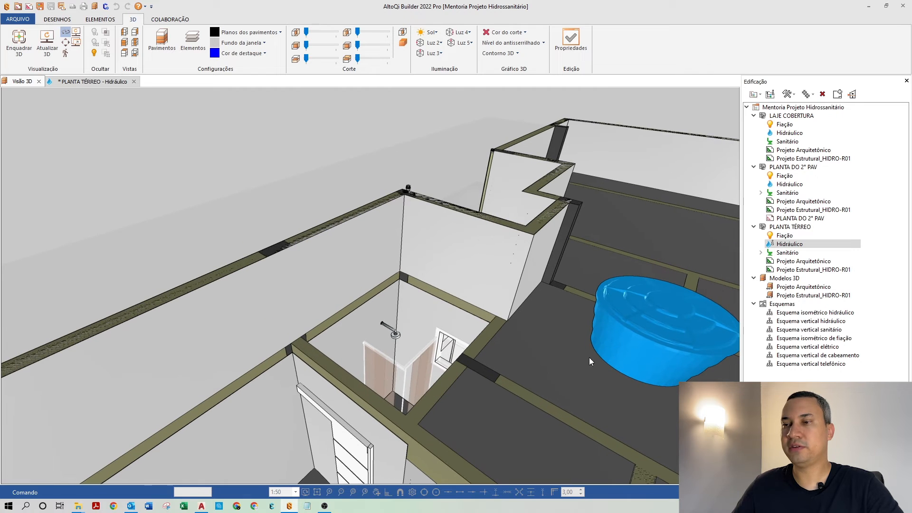
{"action": "scroll", "coordinate": [376, 318], "scroll_direction": "up", "scroll_amount": 3}
{"action": "left_click_drag", "start_coordinate": [363, 332], "coordinate": [317, 323]}
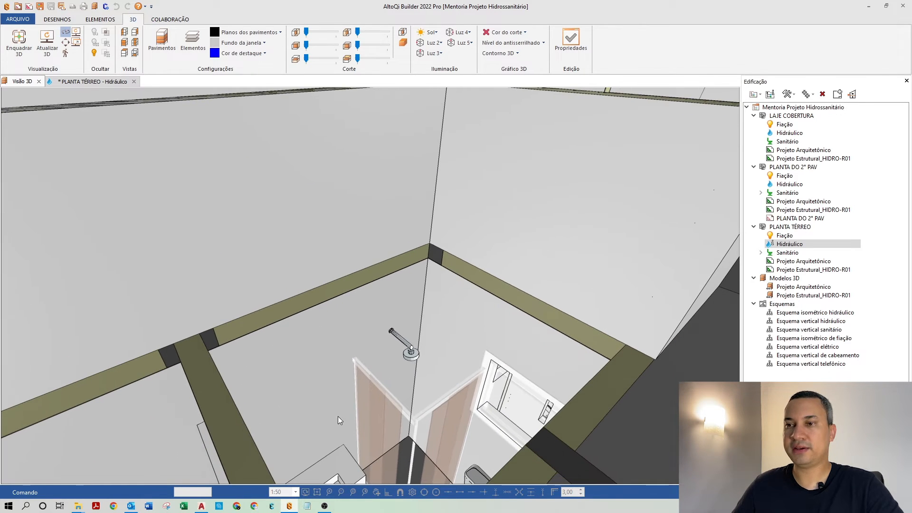
{"action": "scroll", "coordinate": [334, 394], "scroll_direction": "up", "scroll_amount": 1}
{"action": "scroll", "coordinate": [291, 332], "scroll_direction": "down", "scroll_amount": 3}
{"action": "left_click_drag", "start_coordinate": [292, 333], "coordinate": [302, 458]}
{"action": "left_click_drag", "start_coordinate": [394, 400], "coordinate": [489, 435]}
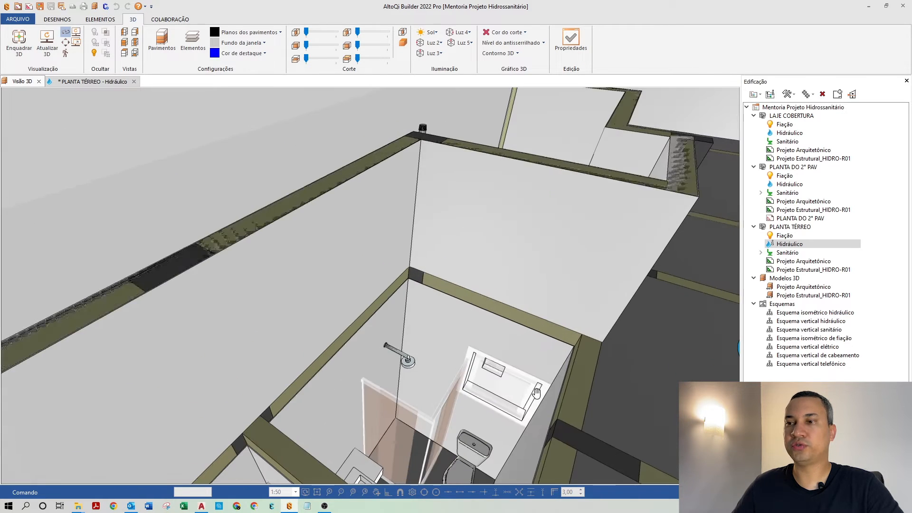
Step: Hide the upper-floor slab in the room next to the suite bathroom to expose the ground floor
{"action": "scroll", "coordinate": [406, 431], "scroll_direction": "up", "scroll_amount": 4}
{"action": "middle_click_drag", "start_coordinate": [407, 432], "coordinate": [439, 202]}
{"action": "left_click_drag", "start_coordinate": [439, 201], "coordinate": [389, 299]}
{"action": "left_click", "coordinate": [388, 300]}
{"action": "right_click", "coordinate": [390, 297]}
{"action": "left_click", "coordinate": [412, 302]}
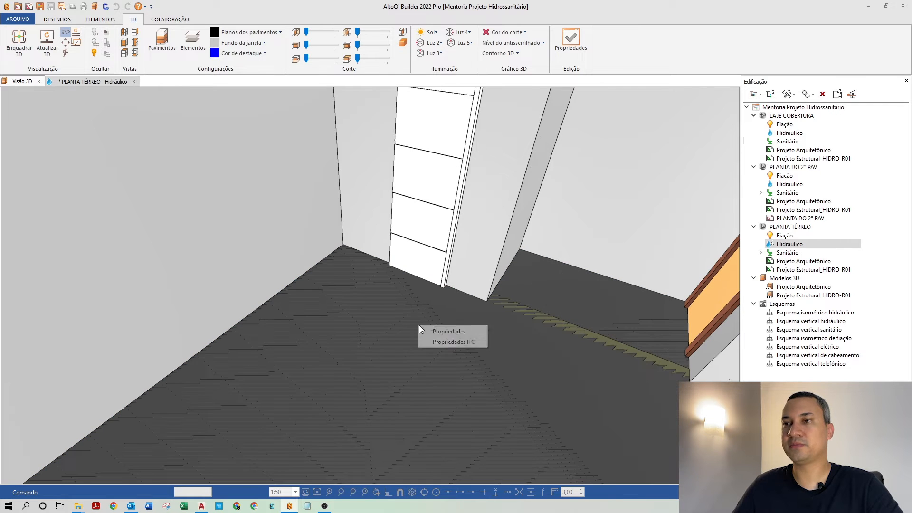
{"action": "left_click", "coordinate": [433, 304]}
{"action": "right_click", "coordinate": [433, 306]}
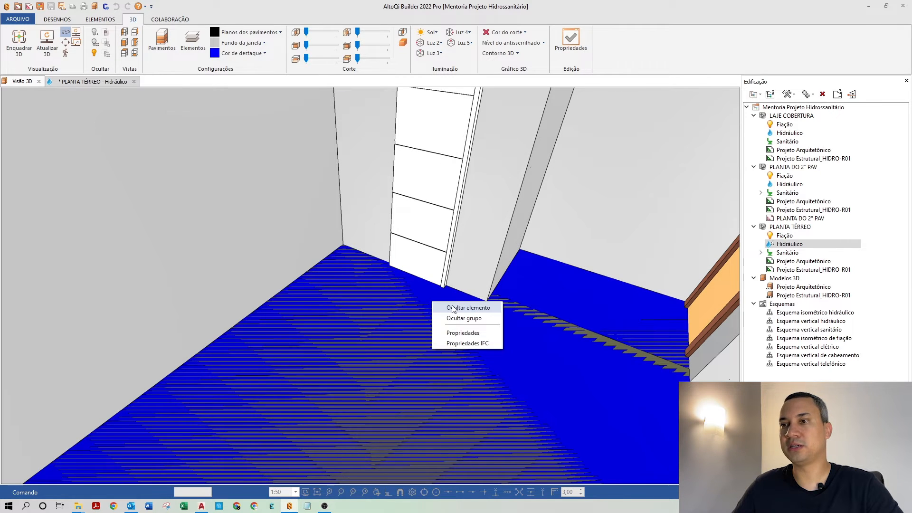
{"action": "left_click", "coordinate": [454, 309]}
Step: Hide the ground-floor wall in front of the lavabo's washbasin and toilet
{"action": "left_click", "coordinate": [427, 324]}
{"action": "left_click", "coordinate": [454, 333]}
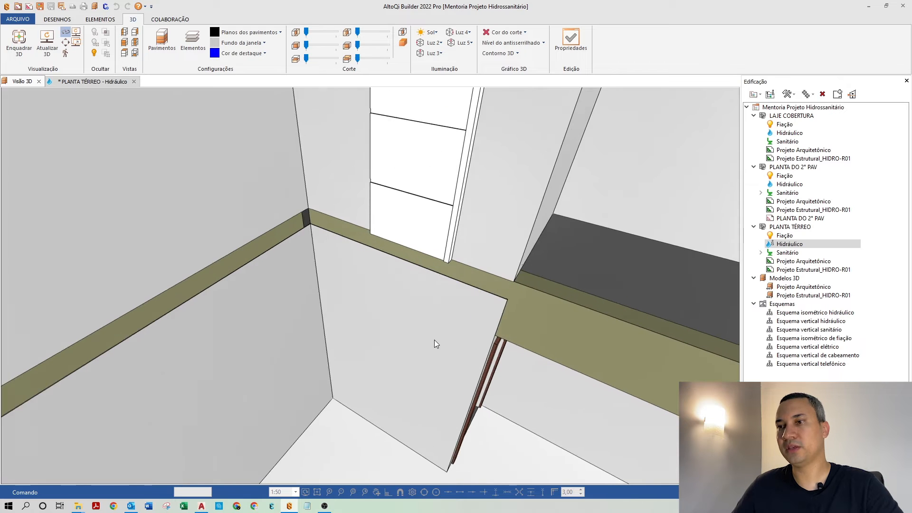
{"action": "left_click", "coordinate": [454, 308]}
{"action": "left_click", "coordinate": [456, 310]}
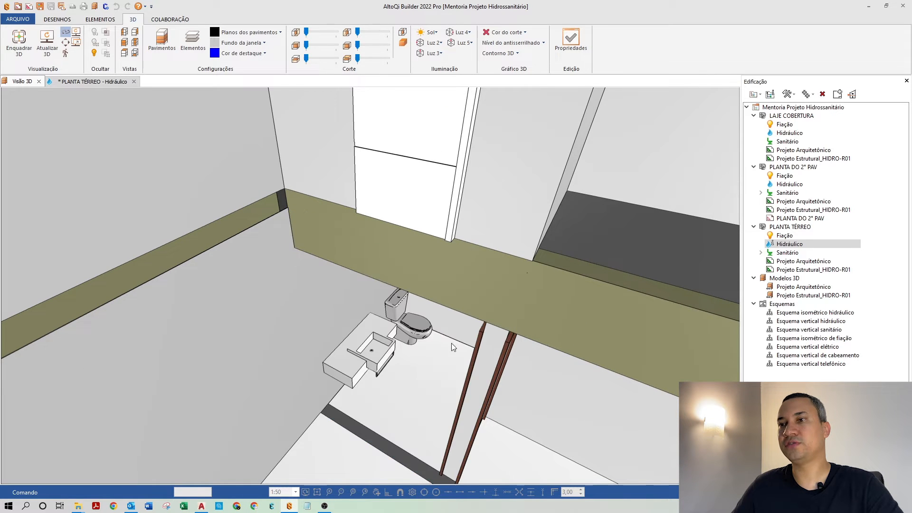
Step: Hide the element blocking the view from the opened room into the bathroom area
{"action": "scroll", "coordinate": [397, 349], "scroll_direction": "up", "scroll_amount": 5}
{"action": "left_click_drag", "start_coordinate": [401, 399], "coordinate": [384, 259]}
{"action": "left_click_drag", "start_coordinate": [404, 316], "coordinate": [460, 425]}
{"action": "left_click_drag", "start_coordinate": [378, 241], "coordinate": [564, 309]}
{"action": "left_click", "coordinate": [564, 310]}
{"action": "right_click", "coordinate": [564, 312]}
{"action": "left_click", "coordinate": [585, 316]}
Step: Examine the suite bathroom's plumbing wall between the washbasin and the shower, down toward the lavabo below
{"action": "left_click_drag", "start_coordinate": [518, 274], "coordinate": [661, 248]}
{"action": "left_click_drag", "start_coordinate": [540, 272], "coordinate": [328, 184]}
{"action": "left_click_drag", "start_coordinate": [358, 281], "coordinate": [520, 234]}
{"action": "scroll", "coordinate": [374, 207], "scroll_direction": "down", "scroll_amount": 2}
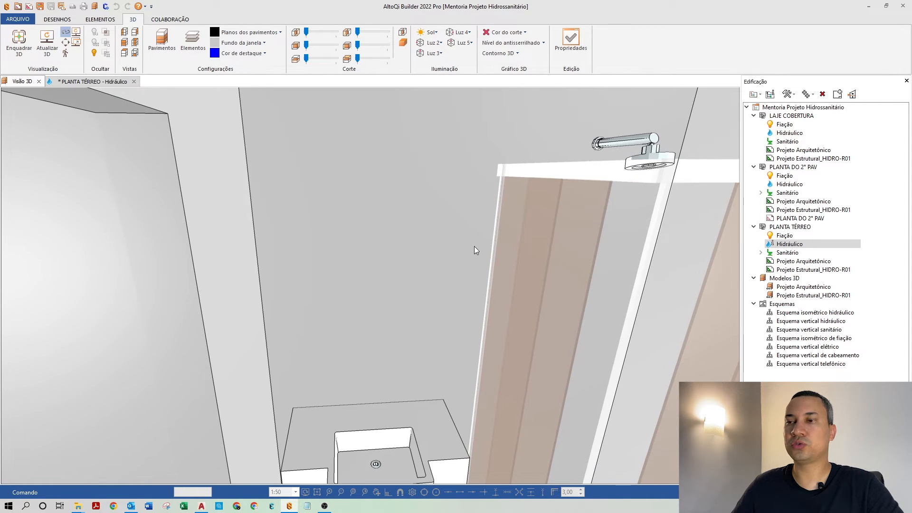
{"action": "left_click_drag", "start_coordinate": [435, 246], "coordinate": [427, 238]}
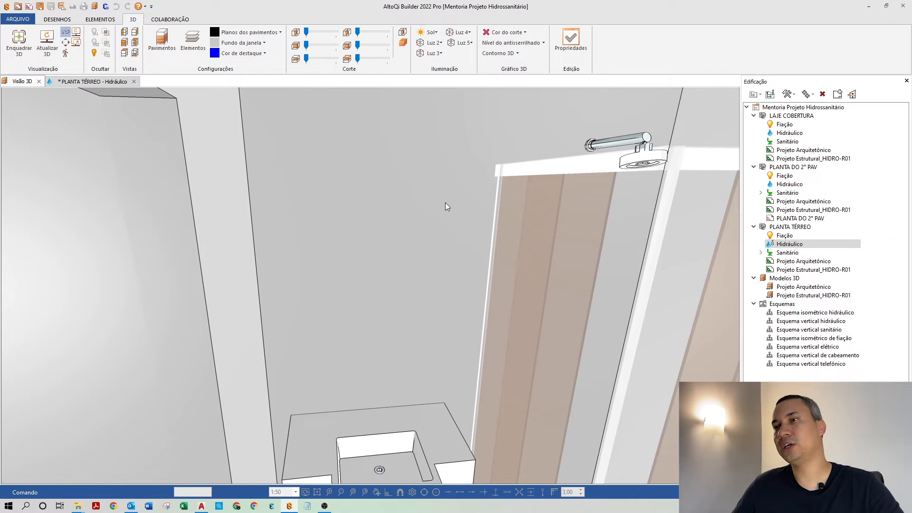
{"action": "left_click_drag", "start_coordinate": [499, 226], "coordinate": [443, 261]}
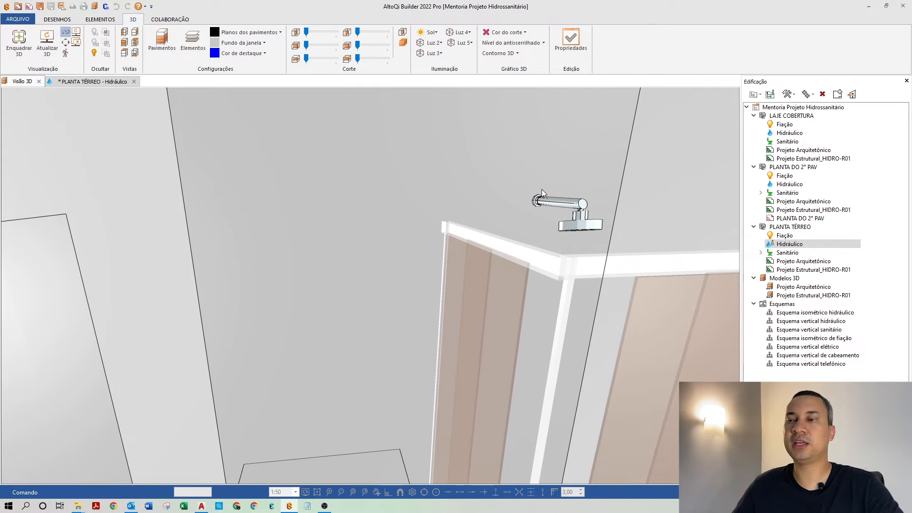
{"action": "left_click_drag", "start_coordinate": [518, 196], "coordinate": [503, 209]}
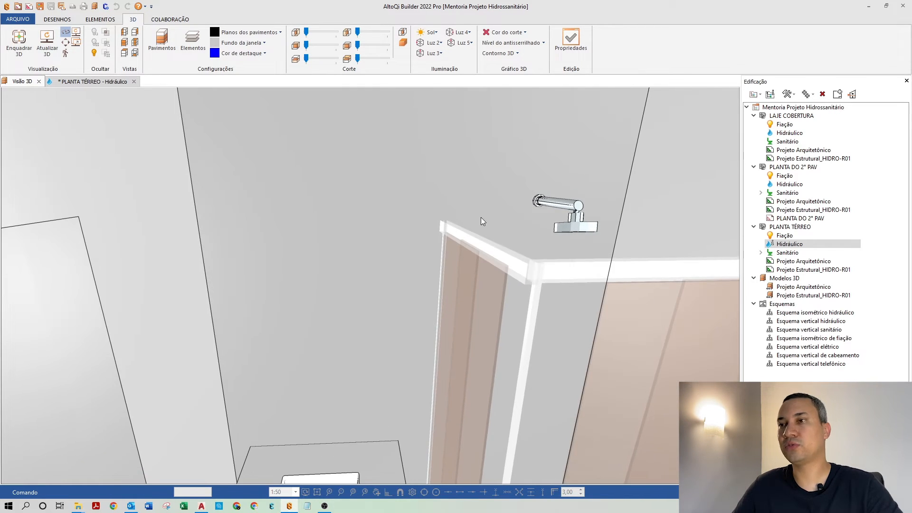
{"action": "left_click_drag", "start_coordinate": [496, 271], "coordinate": [491, 159]}
{"action": "left_click_drag", "start_coordinate": [495, 305], "coordinate": [461, 158]}
{"action": "left_click_drag", "start_coordinate": [475, 293], "coordinate": [469, 137]}
{"action": "left_click_drag", "start_coordinate": [407, 325], "coordinate": [493, 138]}
Step: Hide two more elements obstructing the lavabo and bring its washbasin, toilet and plumbing wall into view
{"action": "left_click", "coordinate": [507, 195]}
{"action": "right_click", "coordinate": [507, 196]}
{"action": "left_click", "coordinate": [529, 203]}
{"action": "left_click", "coordinate": [522, 244]}
{"action": "right_click", "coordinate": [525, 245]}
{"action": "left_click", "coordinate": [542, 249]}
{"action": "left_click_drag", "start_coordinate": [493, 250], "coordinate": [330, 408]}
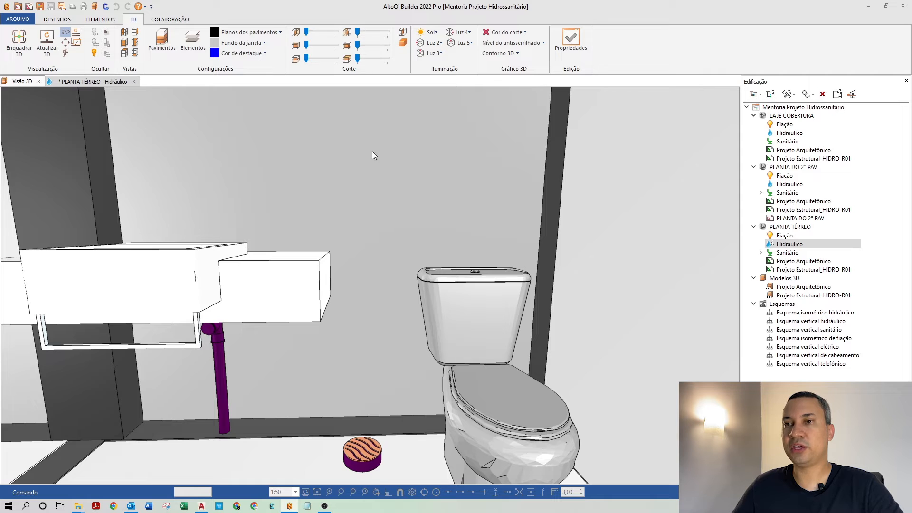
{"action": "middle_click_drag", "start_coordinate": [374, 155], "coordinate": [376, 172]}
Step: Return to the ground-floor plan, then open the PLANTA DO 2° PAV hydraulic drawing at the BWC Suíte
{"action": "left_click", "coordinate": [93, 82]}
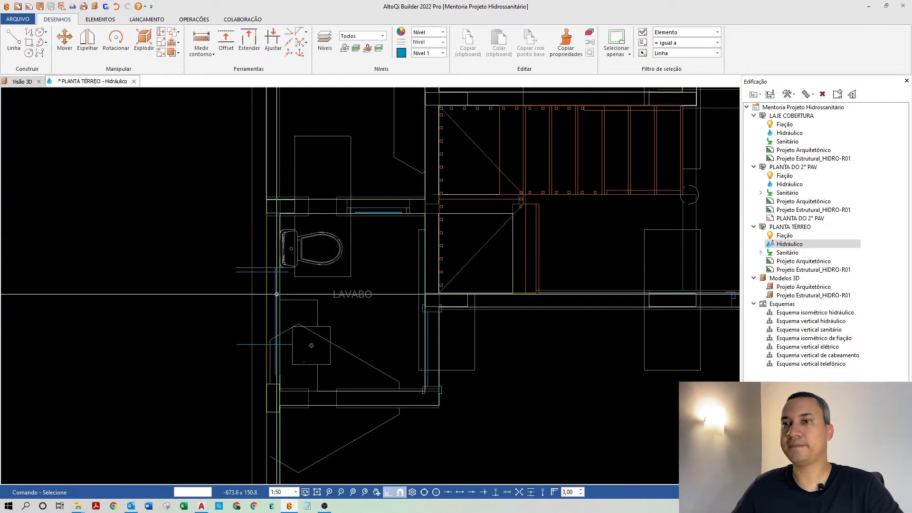
{"action": "scroll", "coordinate": [285, 289], "scroll_direction": "up", "scroll_amount": 1}
{"action": "scroll", "coordinate": [285, 289], "scroll_direction": "up", "scroll_amount": 1}
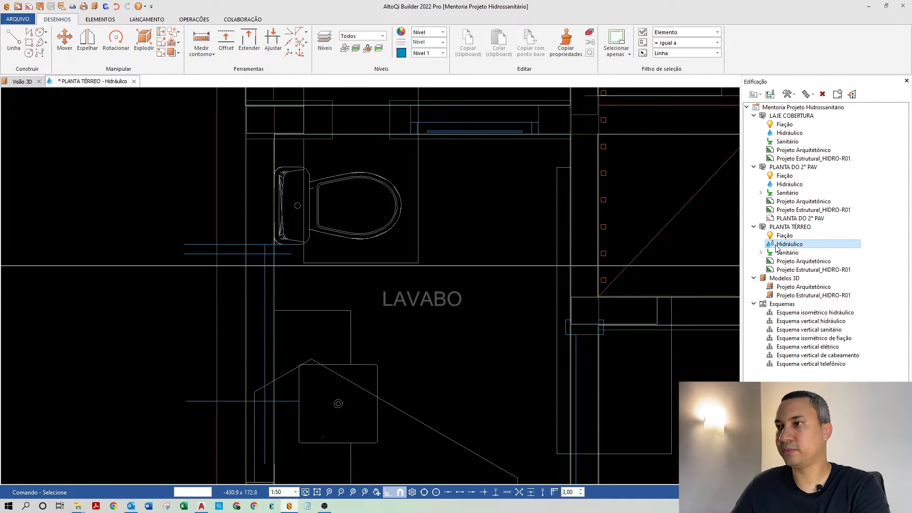
{"action": "left_click", "coordinate": [790, 184]}
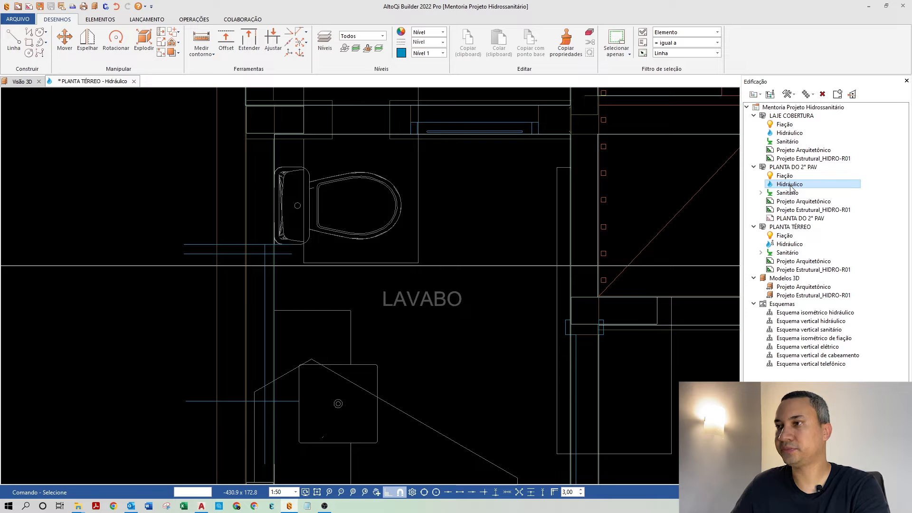
{"action": "double_click", "coordinate": [791, 185]}
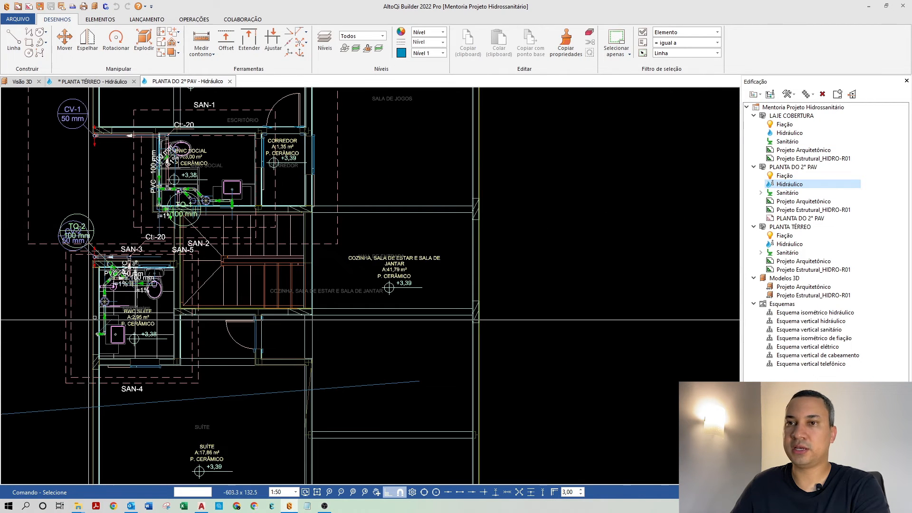
{"action": "scroll", "coordinate": [85, 316], "scroll_direction": "up", "scroll_amount": 3}
{"action": "middle_click_drag", "start_coordinate": [121, 319], "coordinate": [178, 331]}
{"action": "scroll", "coordinate": [194, 236], "scroll_direction": "up", "scroll_amount": 3}
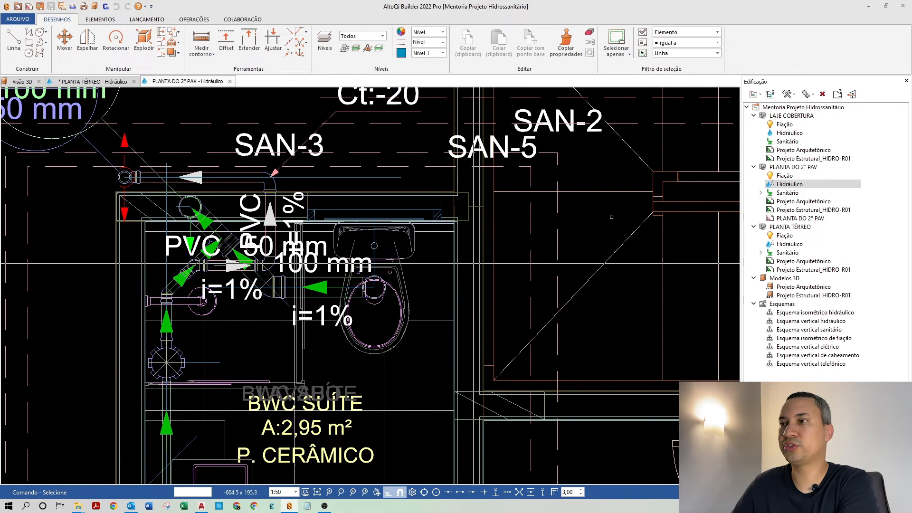
Step: Turn off the second floor's Fiação and Sanitário external references in its hydraulic drawing
{"action": "right_click", "coordinate": [786, 188]}
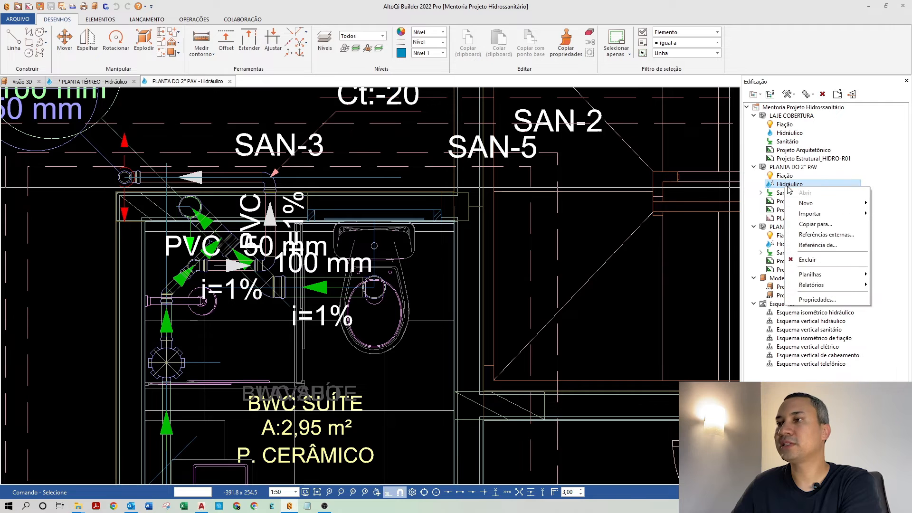
{"action": "left_click", "coordinate": [827, 235]}
{"action": "left_click", "coordinate": [490, 349]}
{"action": "left_click", "coordinate": [490, 357]}
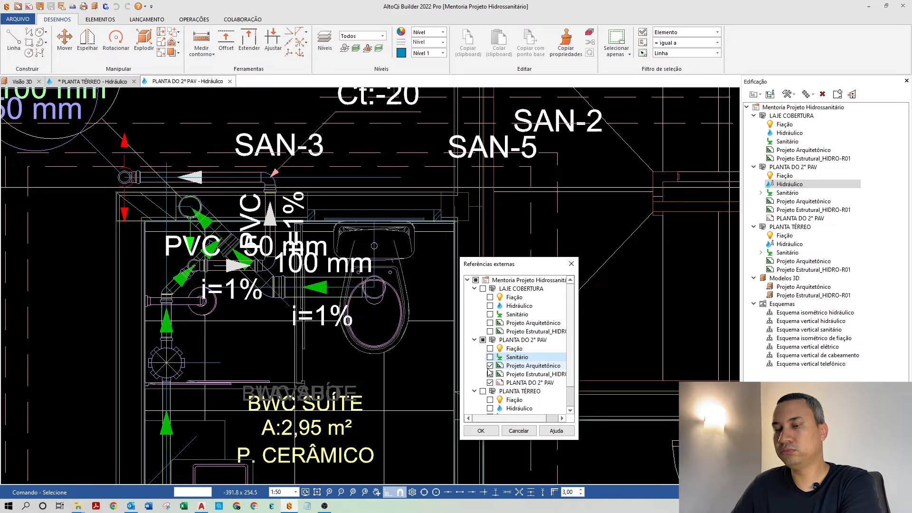
{"action": "left_click", "coordinate": [481, 430]}
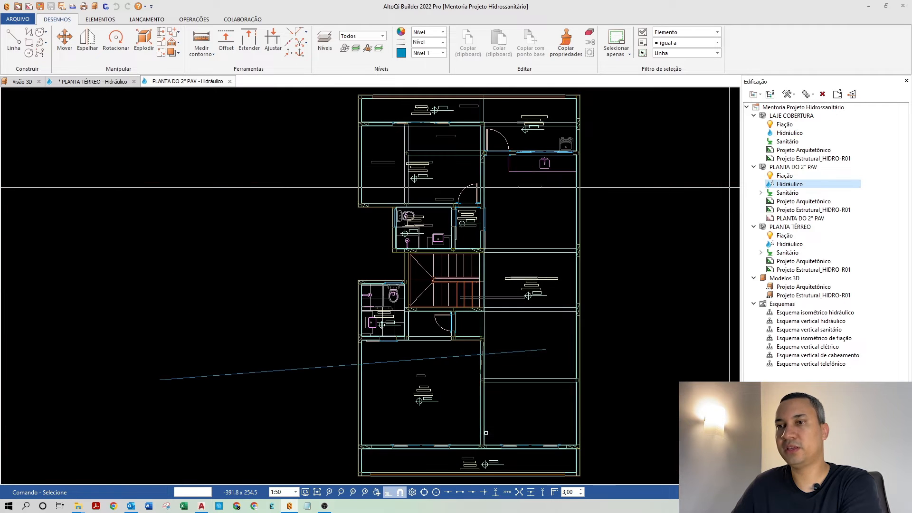
Step: Draw a short horizontal guide line across the BWC Suíte's outer wall, just below the shower
{"action": "scroll", "coordinate": [235, 247], "scroll_direction": "up", "scroll_amount": 4}
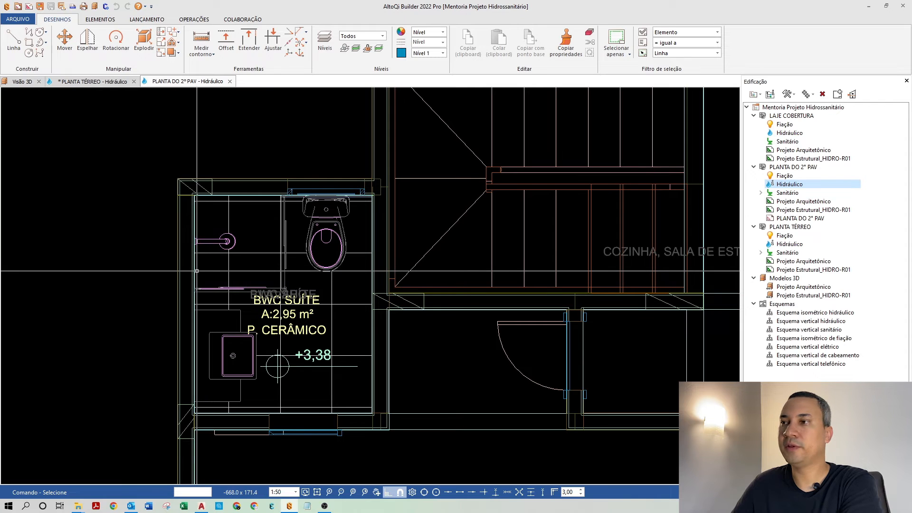
{"action": "scroll", "coordinate": [195, 265], "scroll_direction": "up", "scroll_amount": 2}
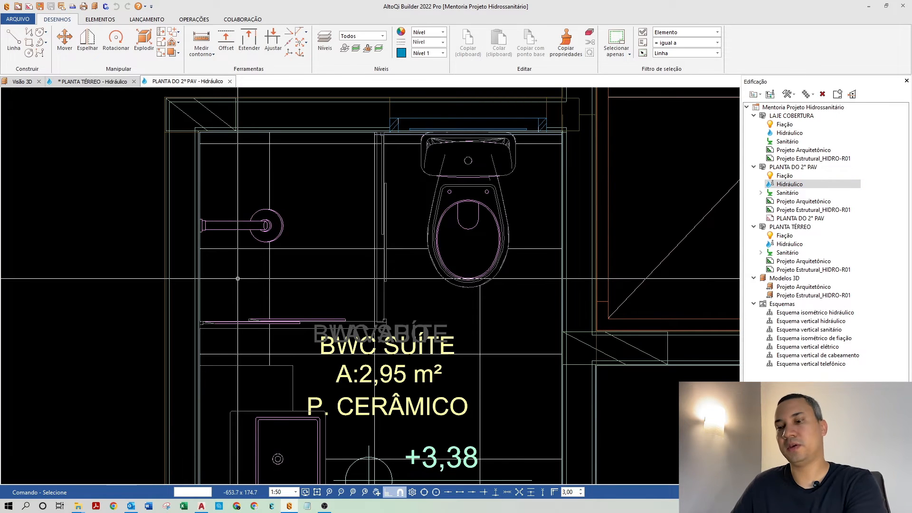
{"action": "left_click", "coordinate": [217, 267]}
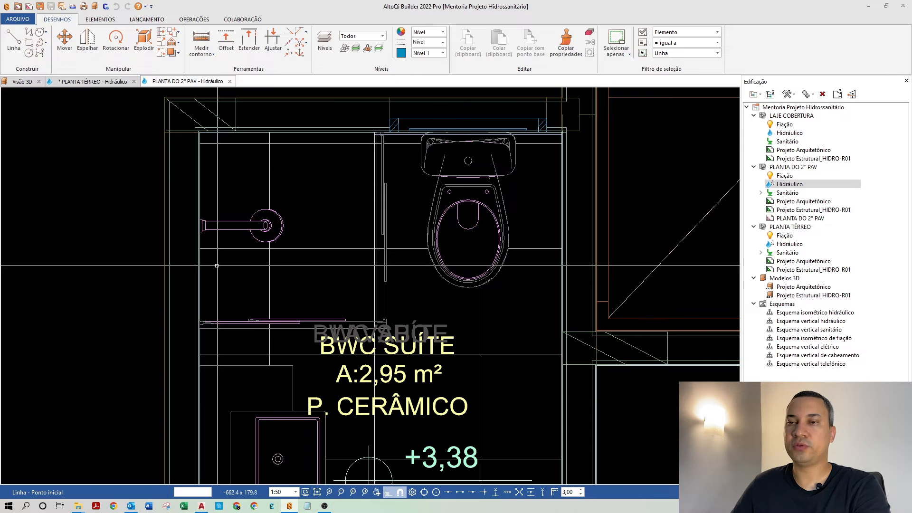
{"action": "left_click", "coordinate": [118, 275]}
{"action": "key", "text": "Escape"}
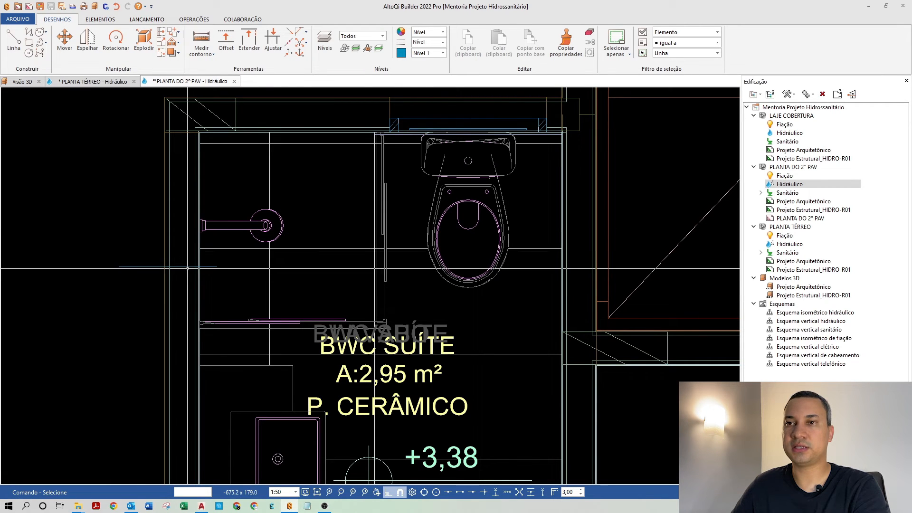
Step: Draw a short vertical guide line down the BWC Suíte wall's inner face, starting at the horizontal guide below the shower
{"action": "left_click", "coordinate": [186, 267]}
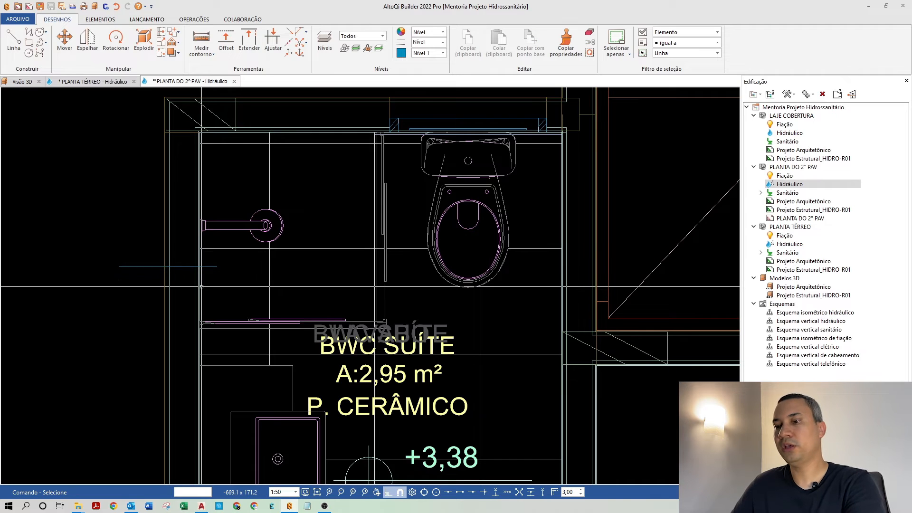
{"action": "scroll", "coordinate": [202, 287], "scroll_direction": "up", "scroll_amount": 5}
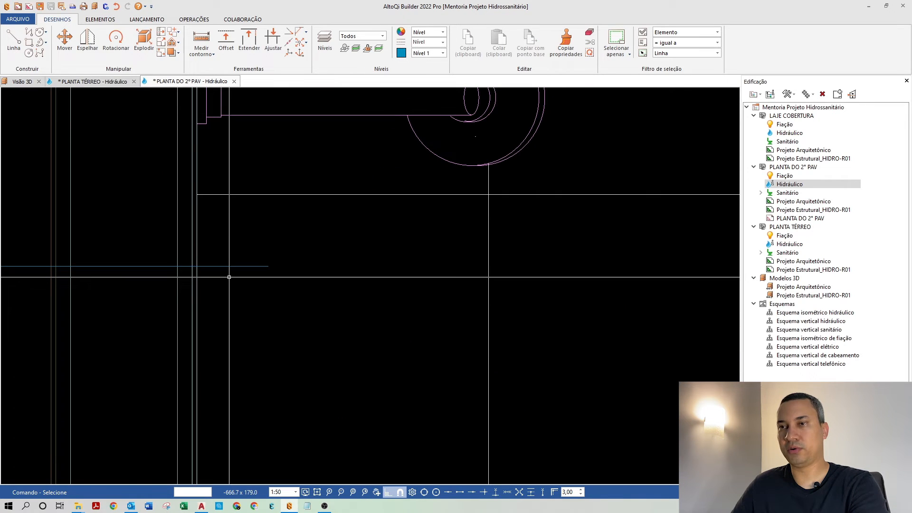
{"action": "key", "text": "l"}
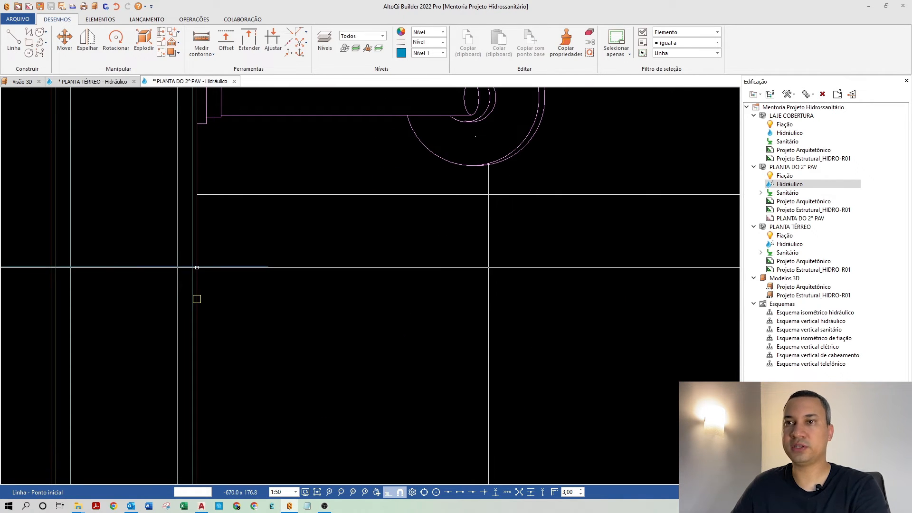
{"action": "left_click", "coordinate": [197, 267]}
{"action": "left_click", "coordinate": [514, 262]}
{"action": "key", "text": "Escape"}
Step: Offset the vertical guide line into the wall's thickness and delete the original line on the wall face
{"action": "type", "text": "o"}
{"action": "key", "text": "Return"}
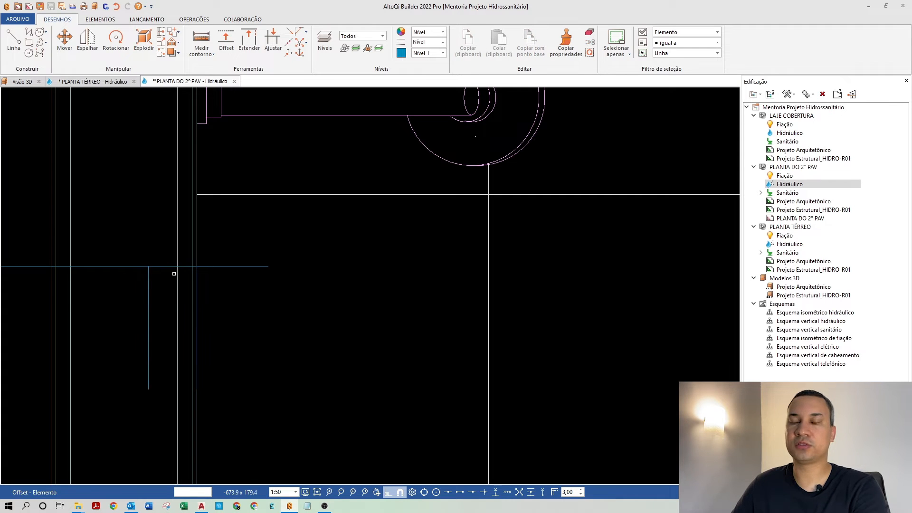
{"action": "left_click", "coordinate": [195, 281]}
{"action": "left_click", "coordinate": [195, 281]}
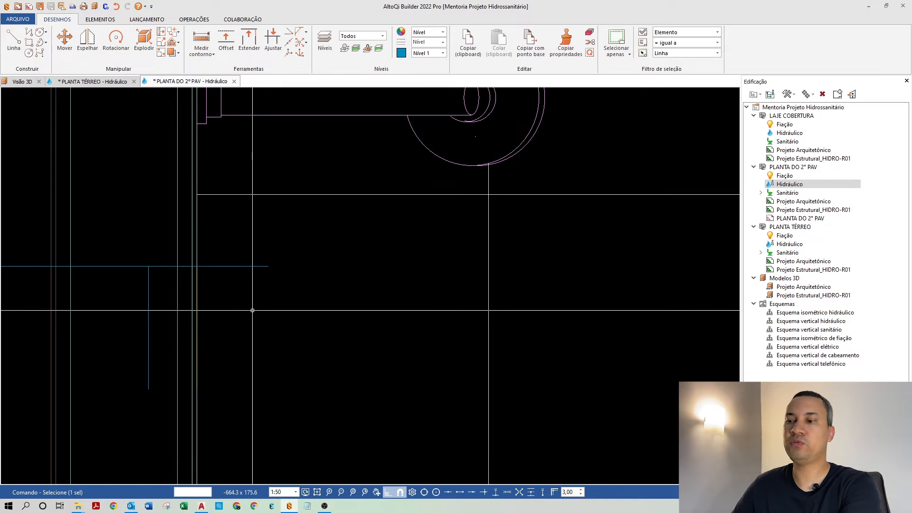
{"action": "key", "text": "Escape"}
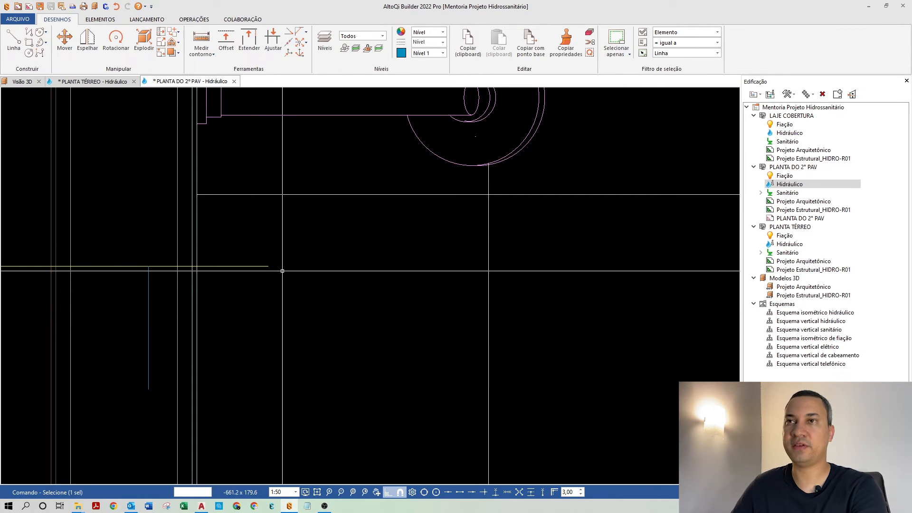
Step: Place a 25 mm cold-water column where the wall guides meet, declining the ordinate change, with its indicator outside the BWC Suíte
{"action": "scroll", "coordinate": [302, 287], "scroll_direction": "down", "scroll_amount": 3}
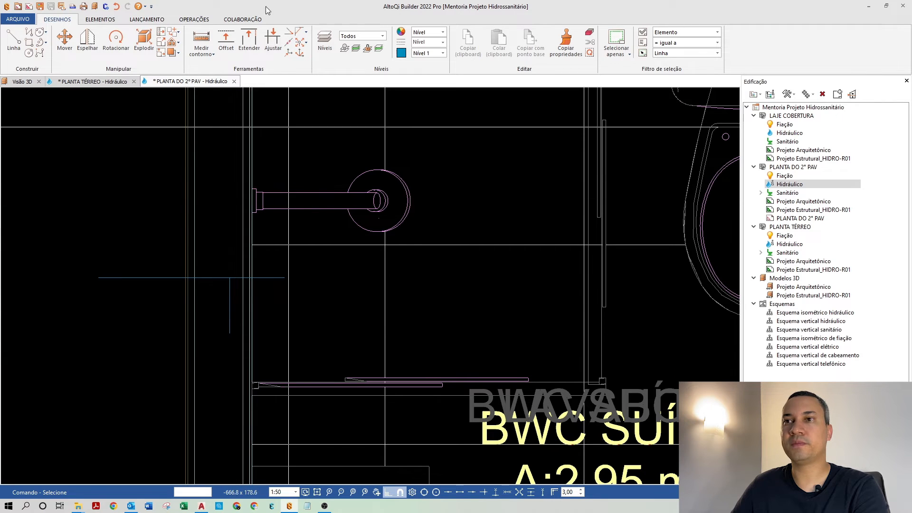
{"action": "left_click", "coordinate": [157, 21]}
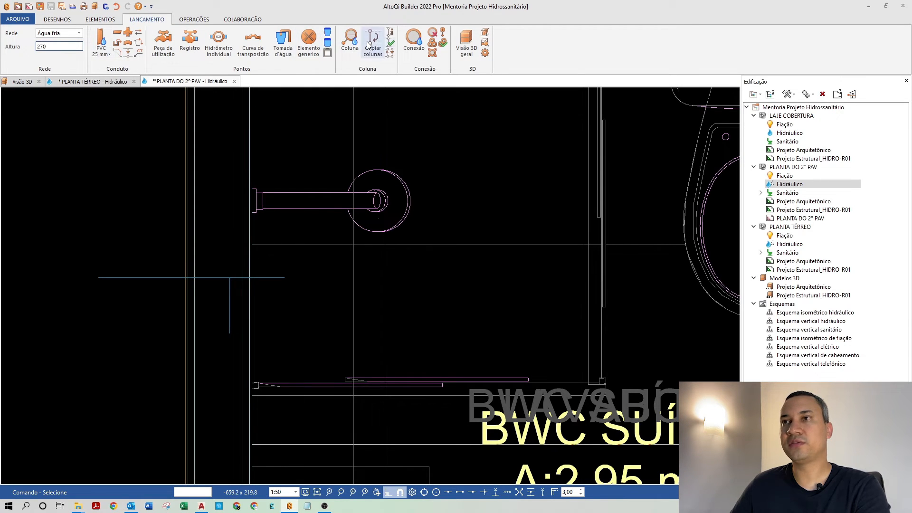
{"action": "left_click", "coordinate": [350, 41]}
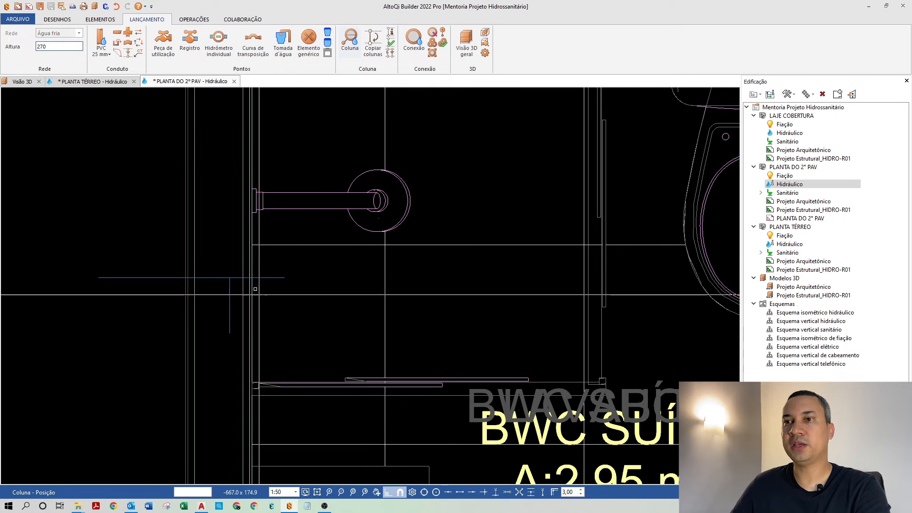
{"action": "left_click", "coordinate": [230, 278]}
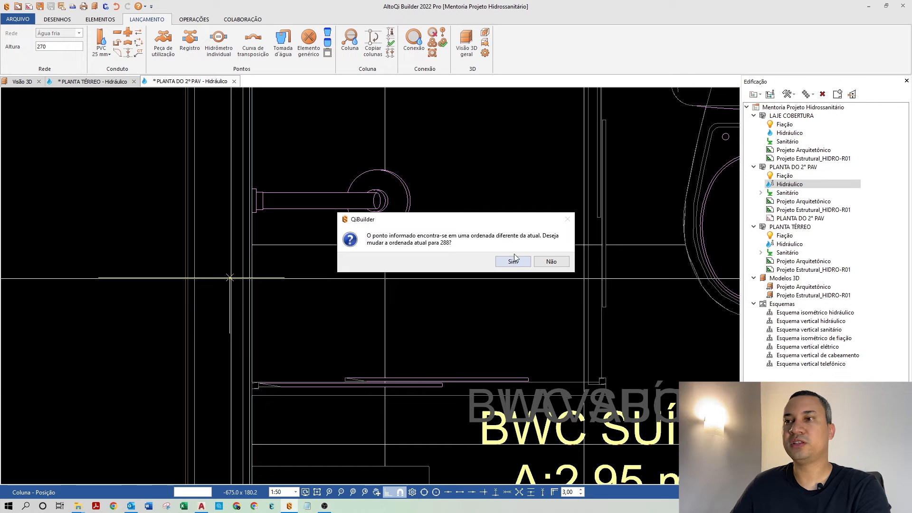
{"action": "left_click", "coordinate": [552, 262]}
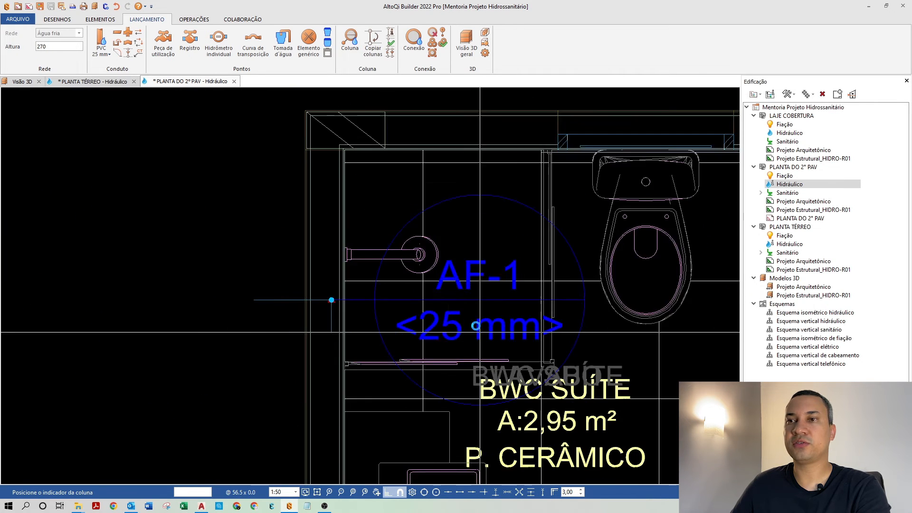
{"action": "left_click", "coordinate": [212, 204]}
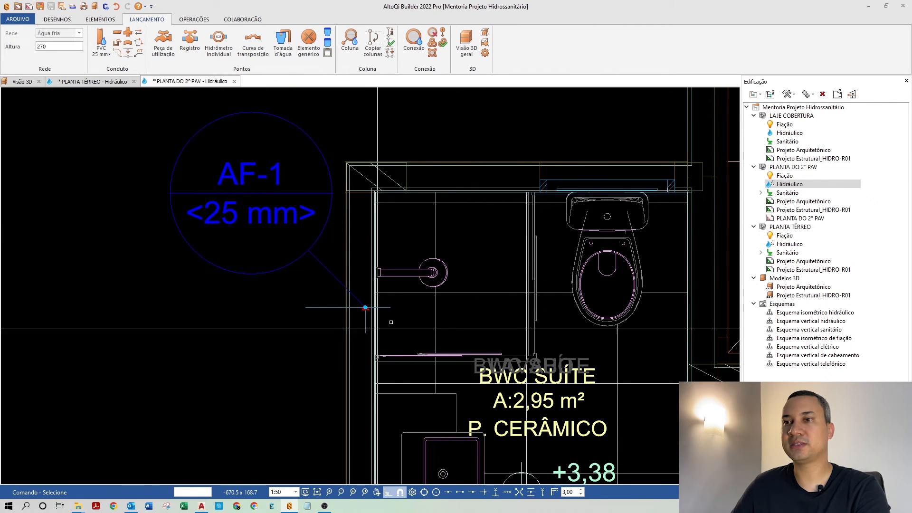
Step: Copy the AF-1 column and its indicator to the LAJE COBERTURA and PLANTA TÉRREO floors
{"action": "scroll", "coordinate": [392, 322], "scroll_direction": "up", "scroll_amount": 2}
{"action": "left_click_drag", "start_coordinate": [372, 316], "coordinate": [247, 269]}
{"action": "left_click", "coordinate": [373, 49]}
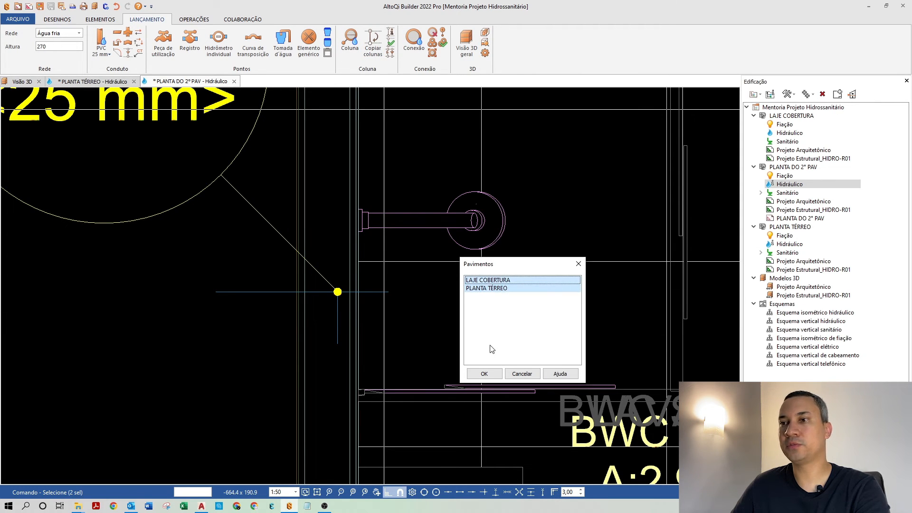
{"action": "left_click", "coordinate": [480, 374]}
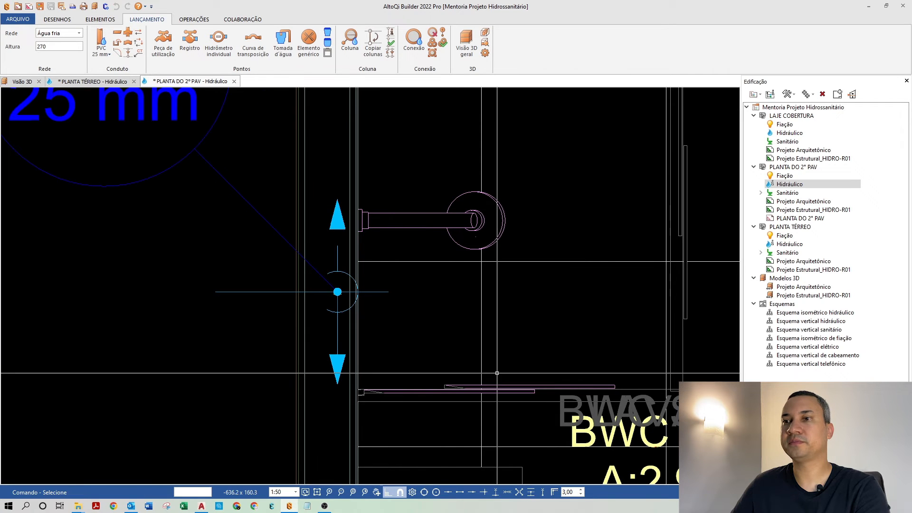
Step: Update the 3D view and hide two elements blocking the view into the ground-floor lavabo
{"action": "left_click", "coordinate": [22, 83]}
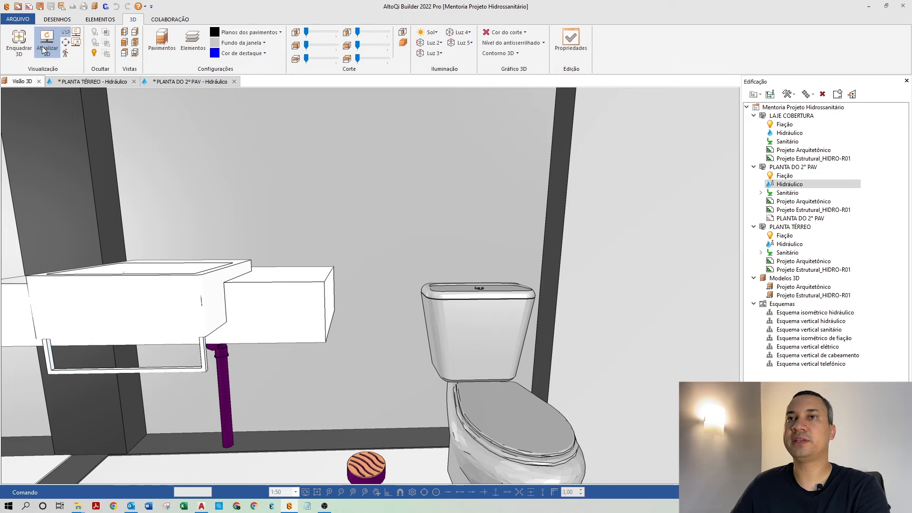
{"action": "left_click", "coordinate": [44, 50]}
{"action": "right_click", "coordinate": [494, 216]}
{"action": "left_click", "coordinate": [513, 220]}
{"action": "right_click", "coordinate": [471, 241]}
{"action": "left_click", "coordinate": [497, 248]}
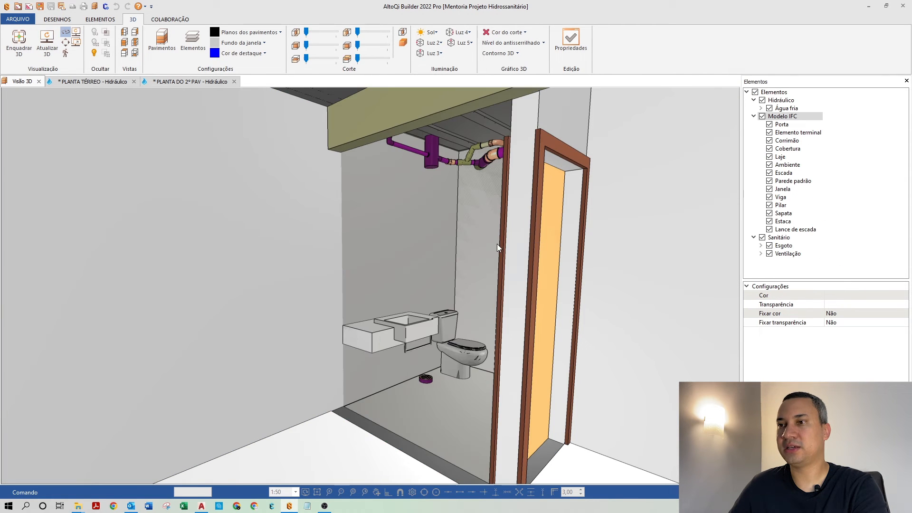
Step: Hide the whole Modelo IFC and follow the exposed piping up to the top of the new cold-water column
{"action": "scroll", "coordinate": [456, 252], "scroll_direction": "up", "scroll_amount": 2}
{"action": "right_click", "coordinate": [449, 252]}
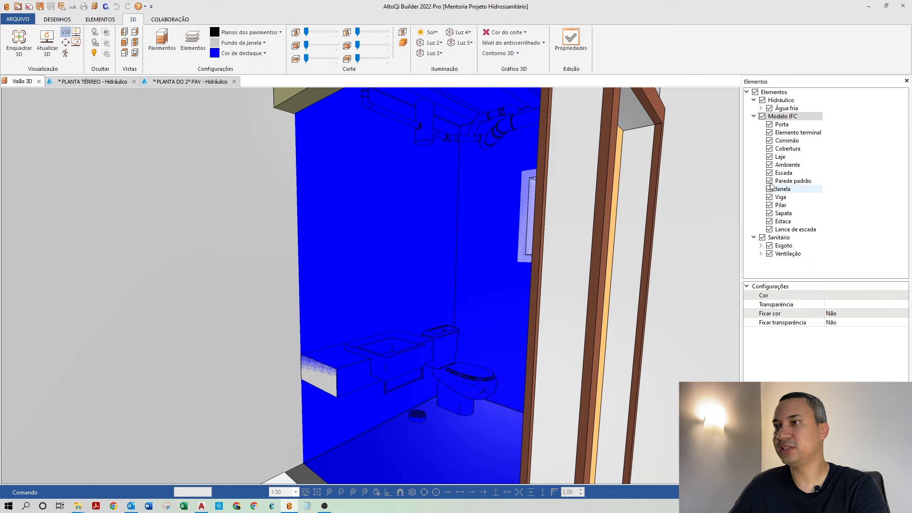
{"action": "left_click", "coordinate": [762, 116]}
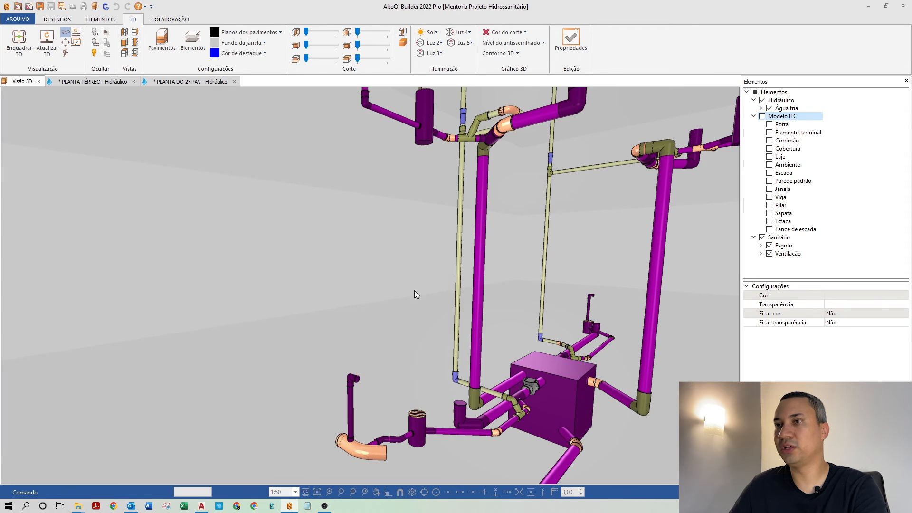
{"action": "scroll", "coordinate": [418, 294], "scroll_direction": "down", "scroll_amount": 2}
{"action": "middle_click_drag", "start_coordinate": [444, 236], "coordinate": [470, 301]}
{"action": "left_click_drag", "start_coordinate": [471, 301], "coordinate": [385, 274]}
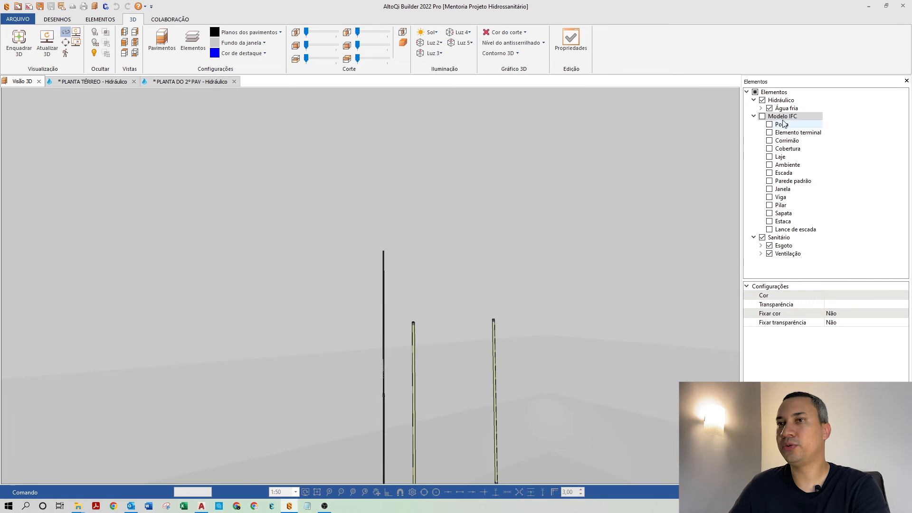
Step: Show the Modelo IFC again with its Ambiente elements turned off
{"action": "left_click", "coordinate": [763, 117]}
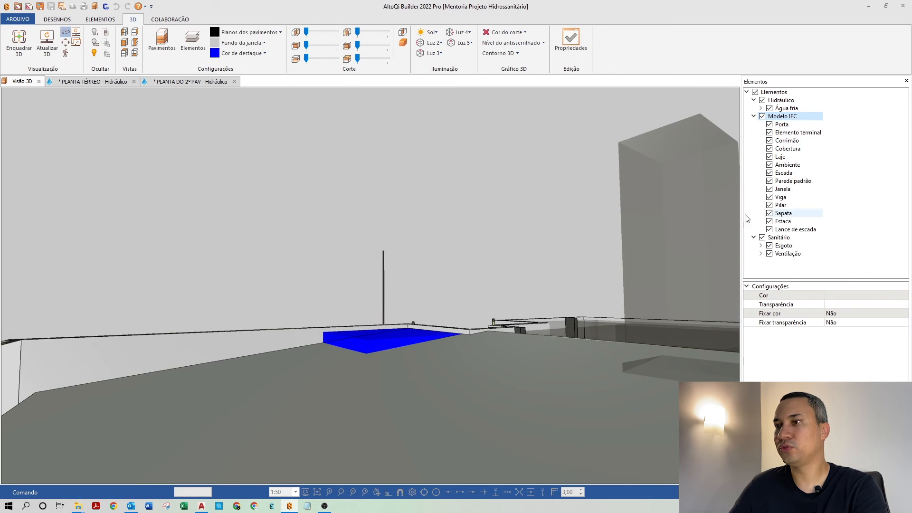
{"action": "left_click", "coordinate": [770, 164]}
{"action": "left_click_drag", "start_coordinate": [433, 352], "coordinate": [378, 317]}
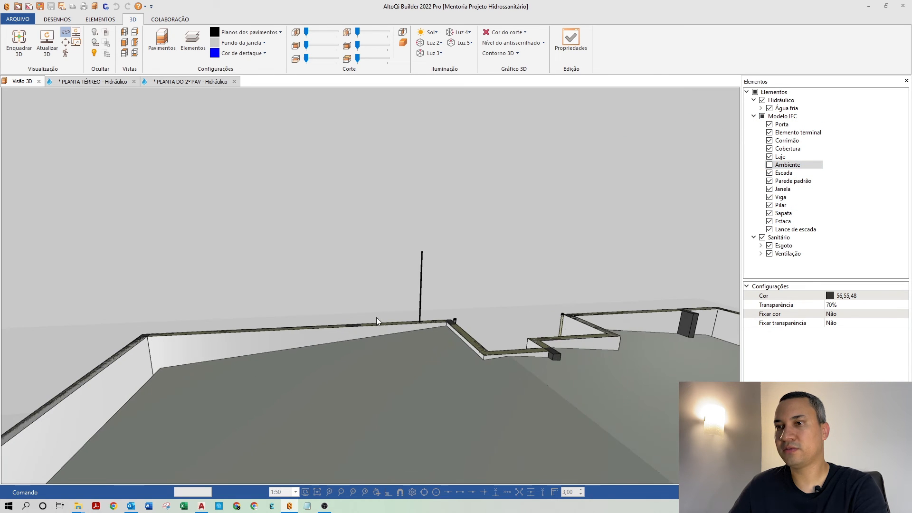
Step: Hide two elements at roof level that cover the new cold-water column
{"action": "scroll", "coordinate": [376, 318], "scroll_direction": "up", "scroll_amount": 1}
{"action": "right_click", "coordinate": [455, 359]}
{"action": "left_click", "coordinate": [468, 367]}
{"action": "scroll", "coordinate": [395, 365], "scroll_direction": "up", "scroll_amount": 2}
{"action": "left_click_drag", "start_coordinate": [401, 370], "coordinate": [440, 307]}
{"action": "right_click", "coordinate": [457, 354]}
{"action": "left_click", "coordinate": [475, 357]}
{"action": "middle_click_drag", "start_coordinate": [437, 431], "coordinate": [438, 348]}
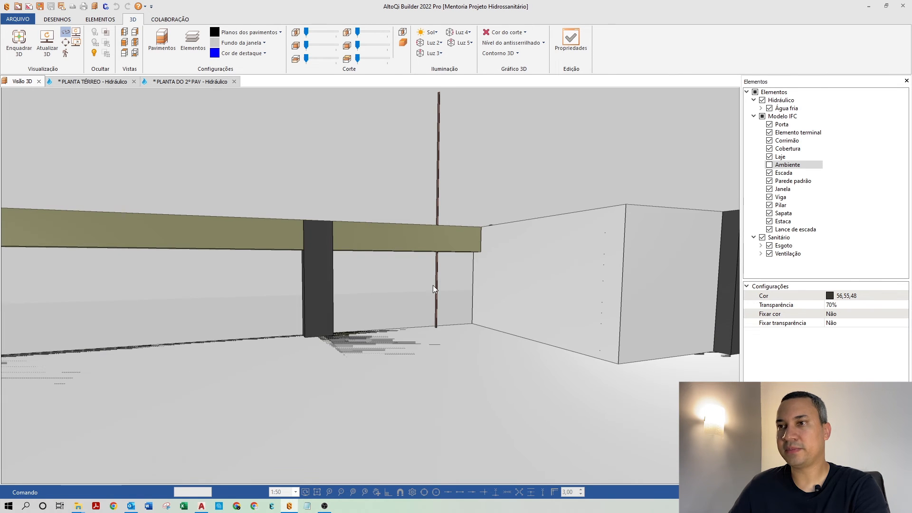
Step: Examine the cold-water column's route past the roof-level beam and its position relative to the water tank
{"action": "left_click_drag", "start_coordinate": [434, 287], "coordinate": [509, 212]}
{"action": "scroll", "coordinate": [402, 285], "scroll_direction": "up", "scroll_amount": 1}
{"action": "scroll", "coordinate": [402, 287], "scroll_direction": "up", "scroll_amount": 3}
{"action": "scroll", "coordinate": [419, 267], "scroll_direction": "up", "scroll_amount": 2}
{"action": "scroll", "coordinate": [362, 288], "scroll_direction": "down", "scroll_amount": 4}
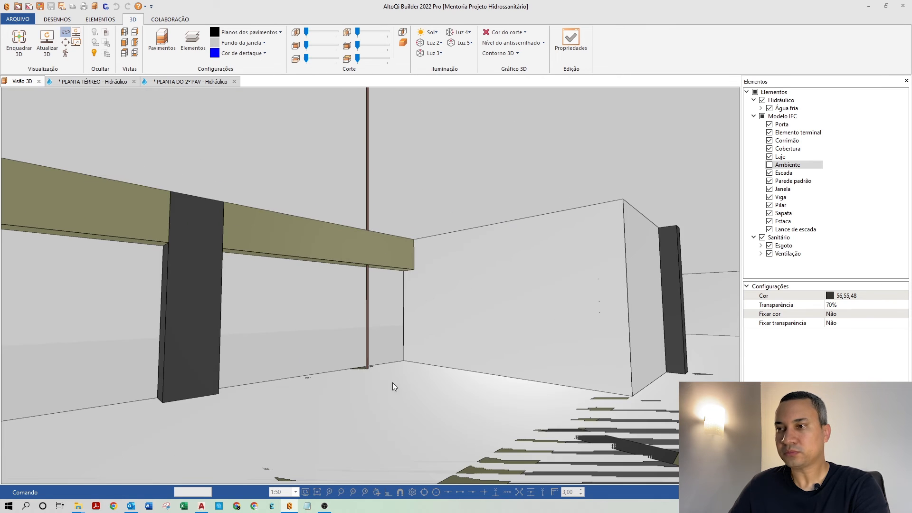
{"action": "left_click_drag", "start_coordinate": [387, 383], "coordinate": [356, 475]}
{"action": "scroll", "coordinate": [356, 383], "scroll_direction": "down", "scroll_amount": 3}
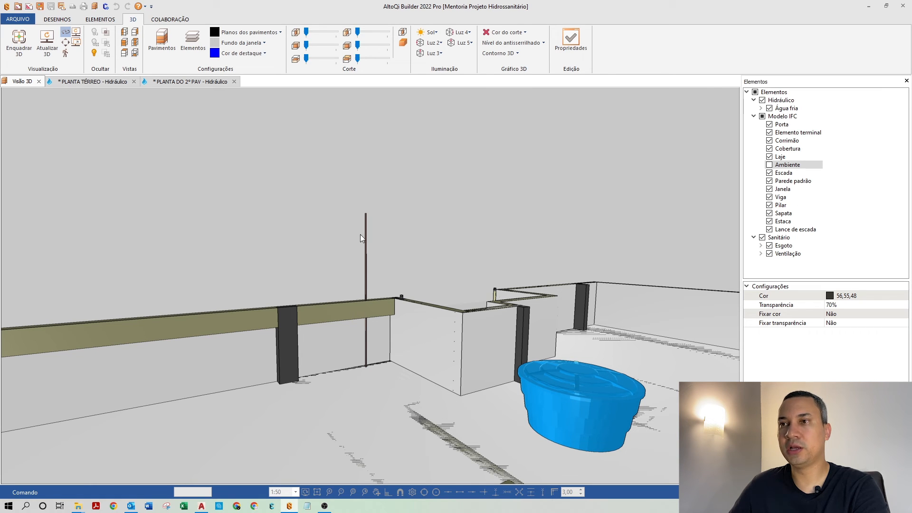
Step: Hide three second-floor walls to expose the column beside the suite bathroom's shower and washbasin
{"action": "scroll", "coordinate": [416, 214], "scroll_direction": "up", "scroll_amount": 5}
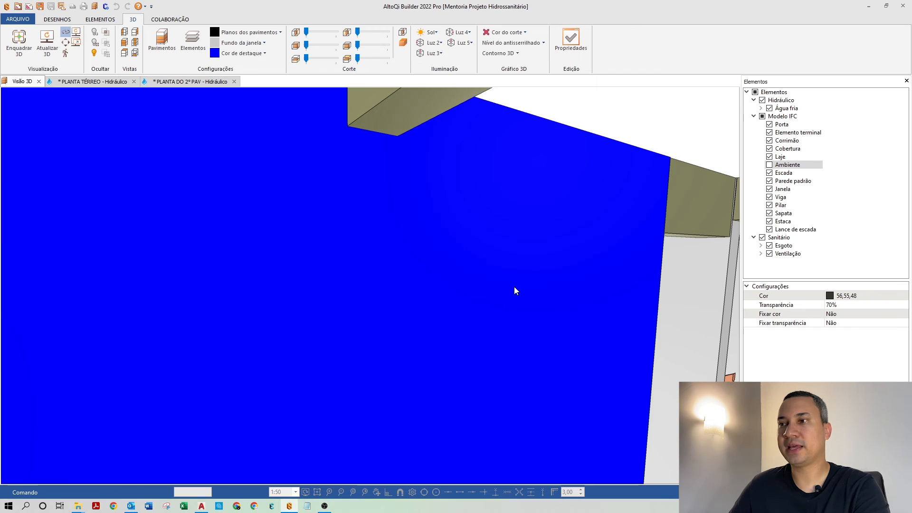
{"action": "right_click", "coordinate": [516, 287]}
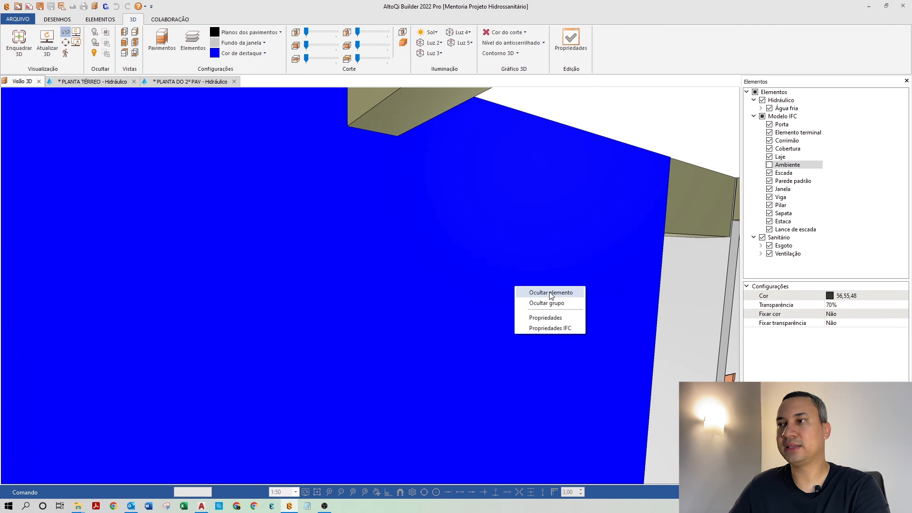
{"action": "left_click", "coordinate": [551, 292]}
{"action": "left_click", "coordinate": [372, 332]}
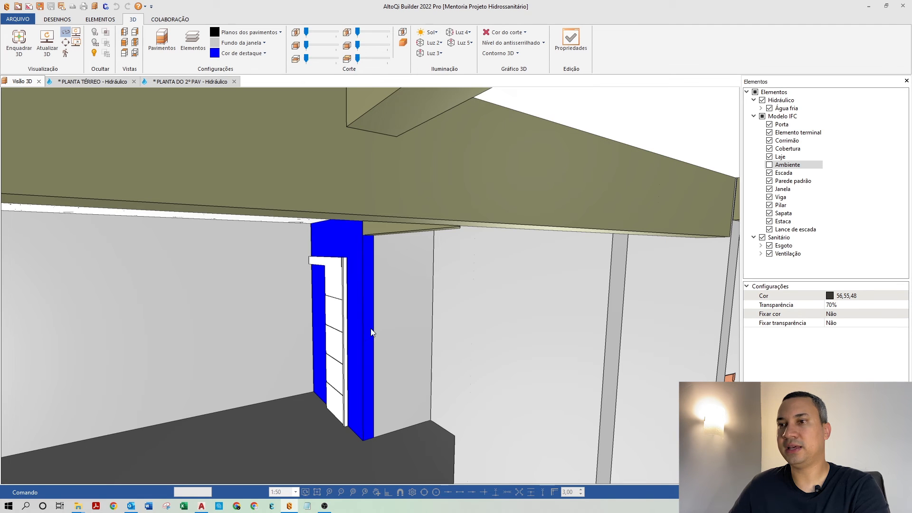
{"action": "right_click", "coordinate": [410, 320]}
{"action": "left_click", "coordinate": [428, 321]}
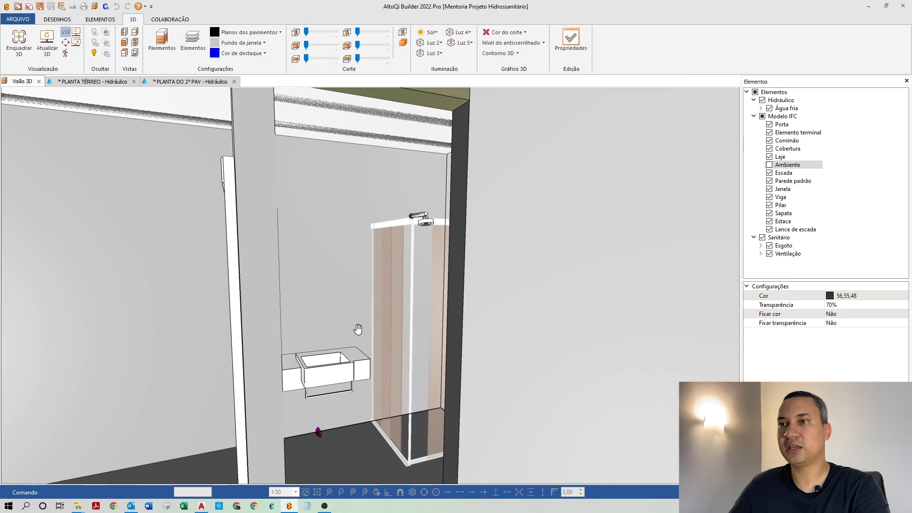
{"action": "right_click", "coordinate": [362, 260]}
{"action": "left_click", "coordinate": [380, 263]}
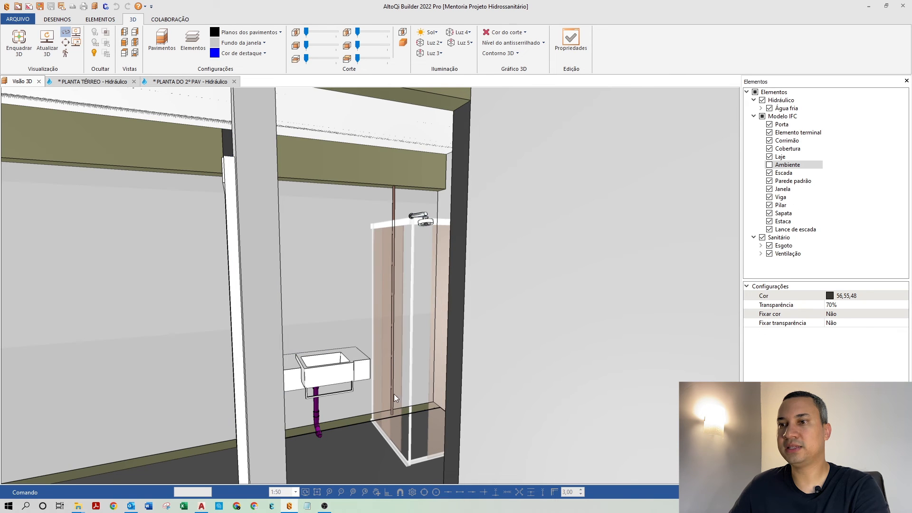
Step: Follow the column down to the ground floor and hide two elements blocking the pipes under the slab
{"action": "middle_click_drag", "start_coordinate": [389, 408], "coordinate": [393, 248]}
{"action": "middle_click_drag", "start_coordinate": [405, 390], "coordinate": [430, 202]}
{"action": "right_click", "coordinate": [432, 205]}
{"action": "left_click", "coordinate": [455, 207]}
{"action": "scroll", "coordinate": [420, 253], "scroll_direction": "up", "scroll_amount": 2}
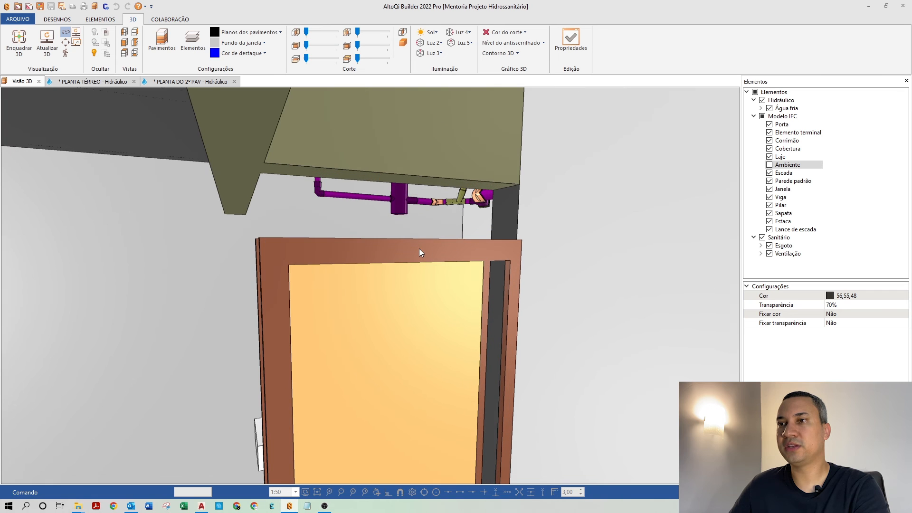
{"action": "right_click", "coordinate": [426, 216]}
{"action": "left_click", "coordinate": [449, 220]}
Step: Hide the beam behind the suspended drain pipes and examine where the column descends beside them
{"action": "scroll", "coordinate": [422, 247], "scroll_direction": "up", "scroll_amount": 2}
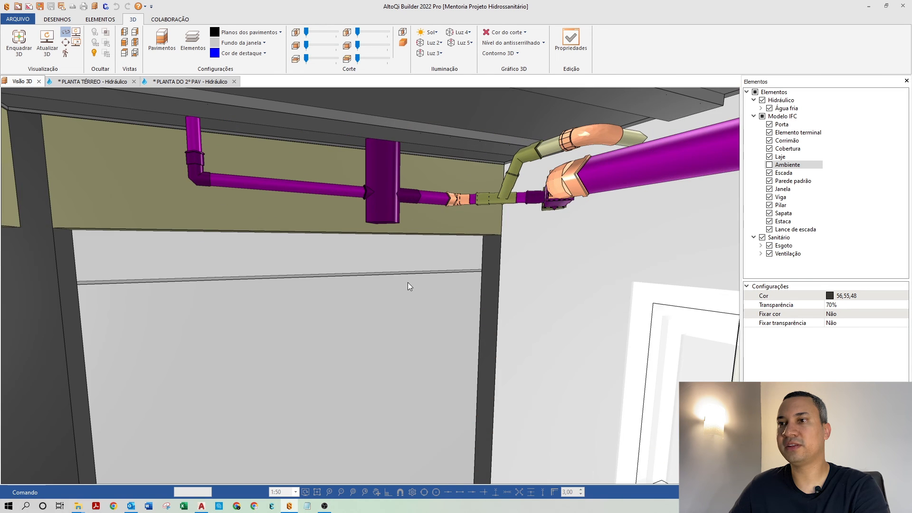
{"action": "right_click", "coordinate": [424, 230]}
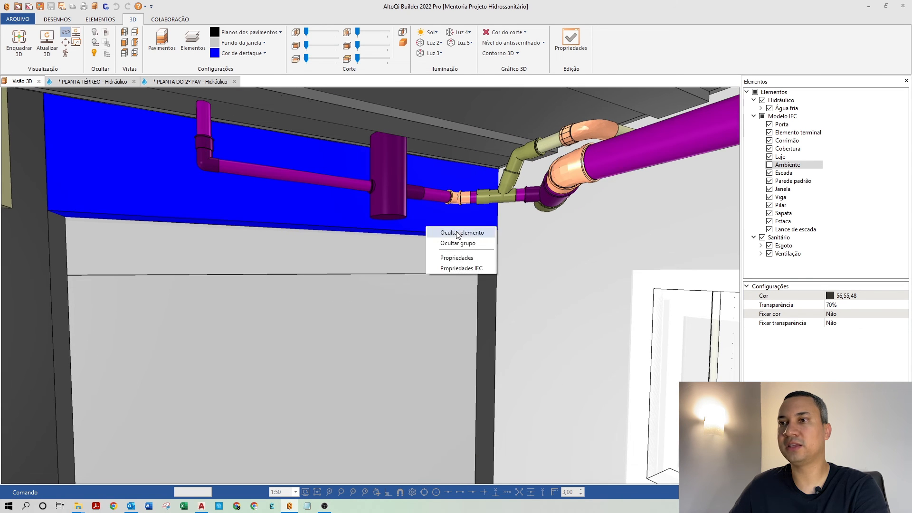
{"action": "left_click", "coordinate": [437, 236]}
{"action": "left_click_drag", "start_coordinate": [411, 237], "coordinate": [583, 204]}
{"action": "left_click_drag", "start_coordinate": [311, 256], "coordinate": [338, 274]}
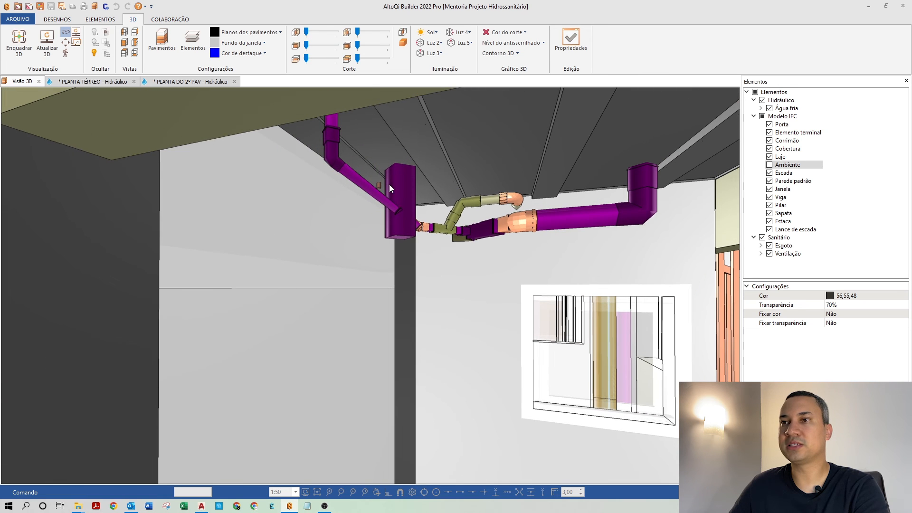
Step: Set the Z position of the lavabo's AF-1 cold-water column to 250 in the ground-floor hydraulic plan
{"action": "left_click", "coordinate": [109, 82]}
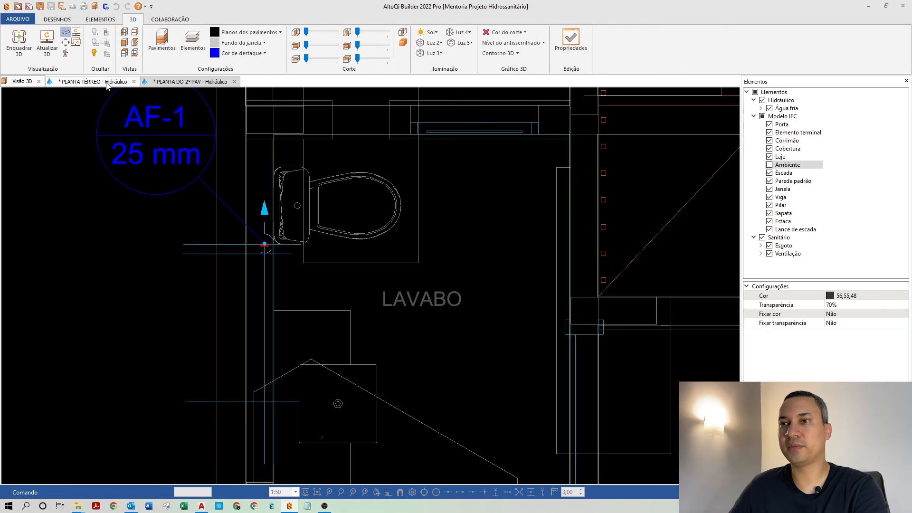
{"action": "left_click_drag", "start_coordinate": [395, 301], "coordinate": [396, 302]}
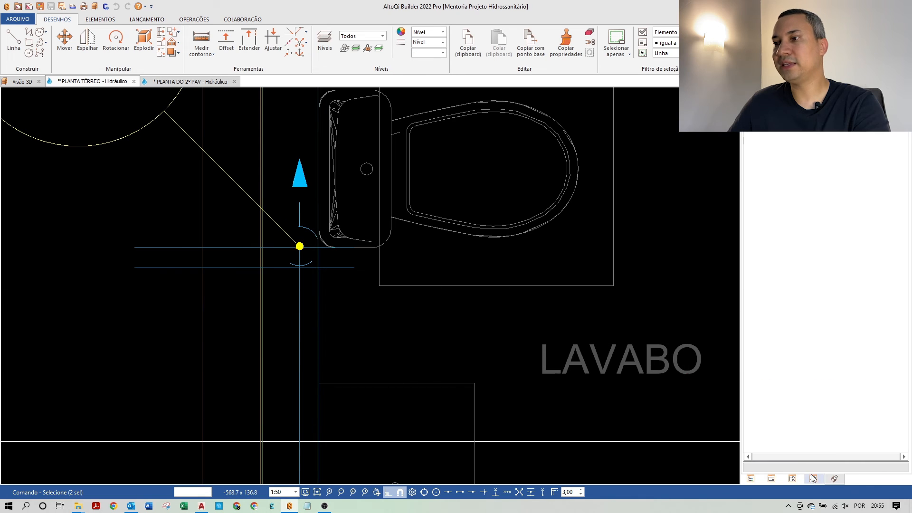
{"action": "left_click", "coordinate": [814, 479]}
{"action": "left_click", "coordinate": [858, 378]}
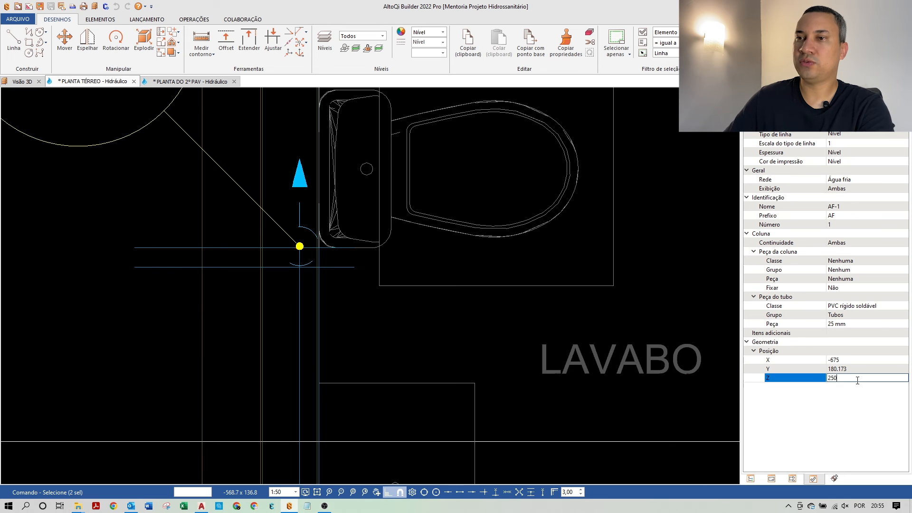
{"action": "type", "text": "250"}
{"action": "key", "text": "Return"}
{"action": "scroll", "coordinate": [266, 285], "scroll_direction": "down", "scroll_amount": 5}
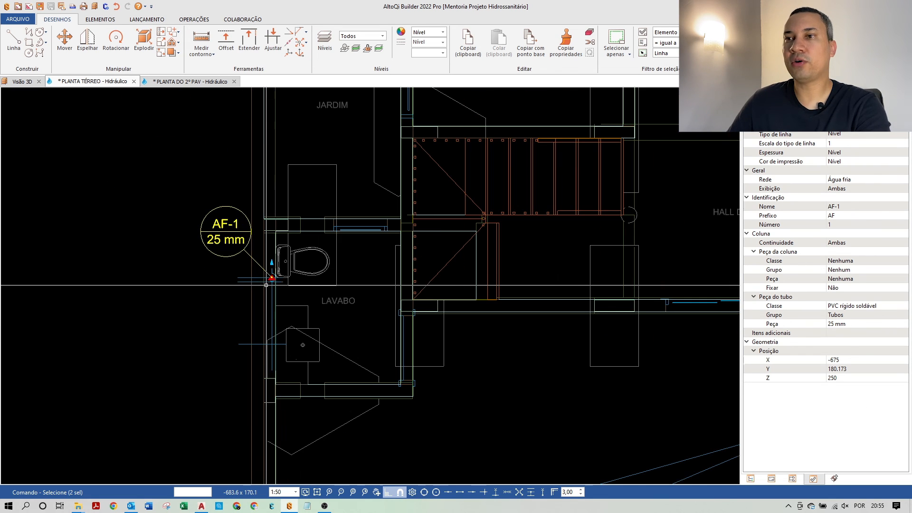
{"action": "scroll", "coordinate": [266, 286], "scroll_direction": "down", "scroll_amount": 2}
{"action": "key", "text": "Escape"}
Step: Create an isometric detail framing the whole lavabo and its AF-1 column, and open that detail
{"action": "left_click", "coordinate": [195, 22]}
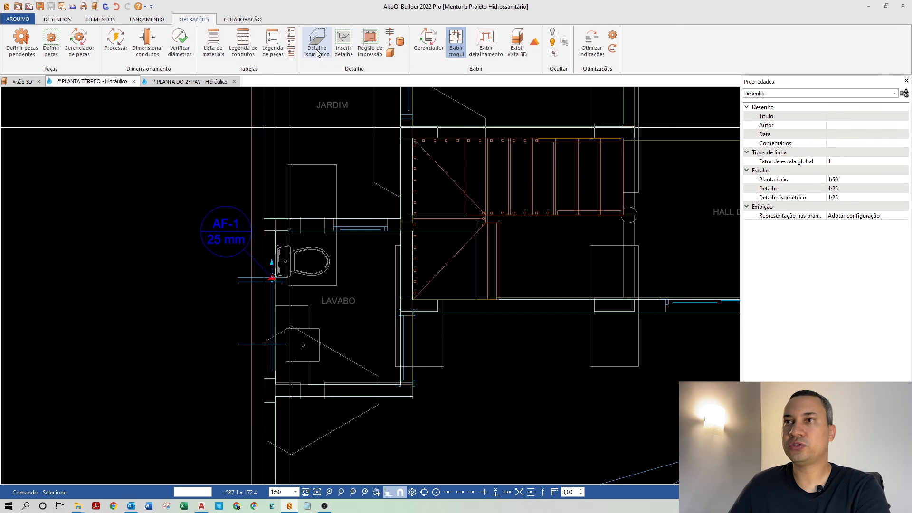
{"action": "left_click", "coordinate": [225, 426]}
{"action": "left_click", "coordinate": [447, 187]}
{"action": "left_click", "coordinate": [495, 308]}
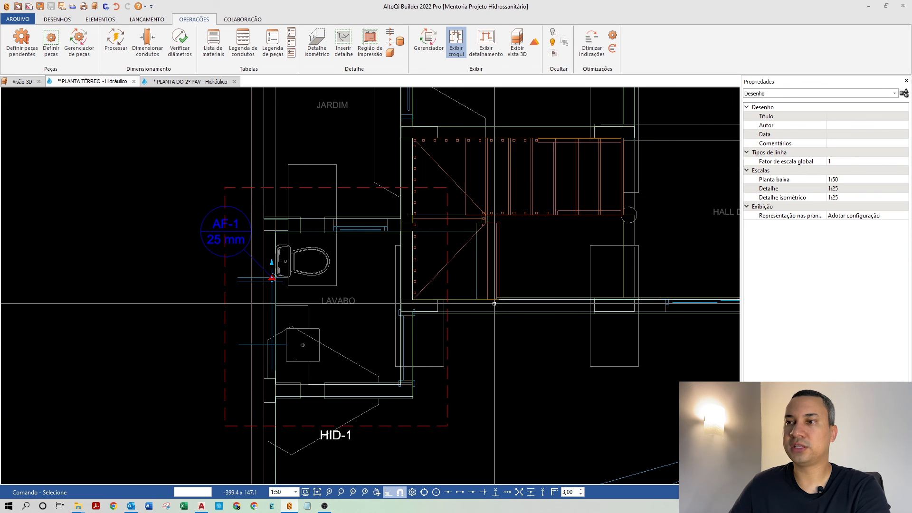
{"action": "double_click", "coordinate": [435, 188]}
{"action": "scroll", "coordinate": [352, 356], "scroll_direction": "up", "scroll_amount": 3}
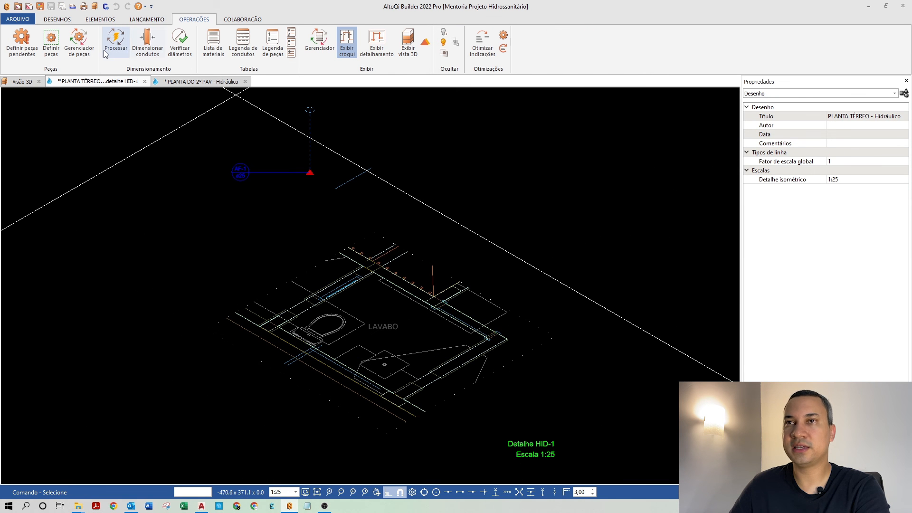
Step: Switch the lavabo detail's isometric viewing angle to 150°
{"action": "left_click", "coordinate": [72, 21]}
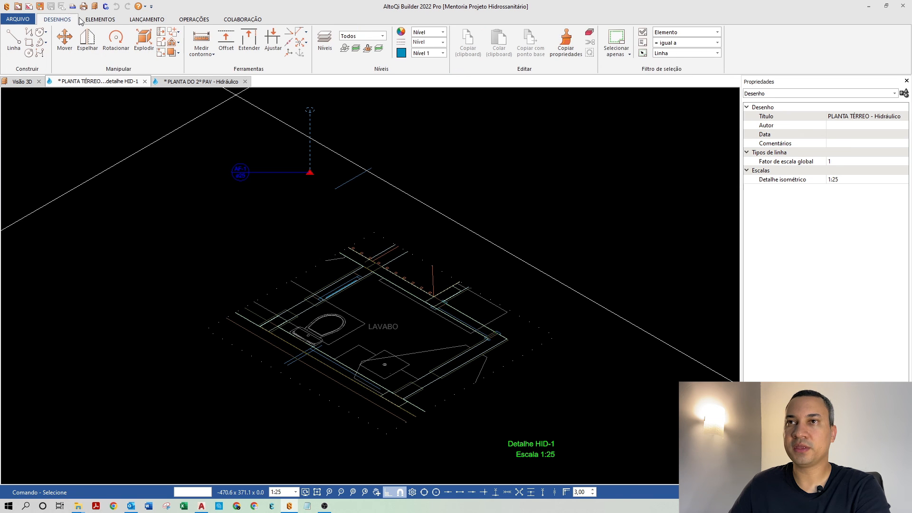
{"action": "left_click", "coordinate": [105, 19]}
{"action": "left_click", "coordinate": [152, 9]}
{"action": "left_click", "coordinate": [138, 21]}
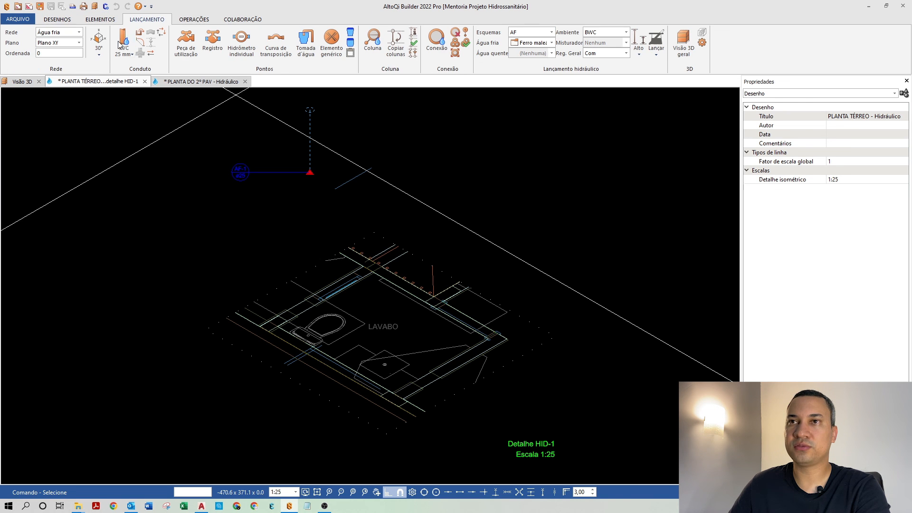
{"action": "left_click", "coordinate": [101, 56]}
{"action": "left_click", "coordinate": [117, 99]}
{"action": "left_click", "coordinate": [513, 262]}
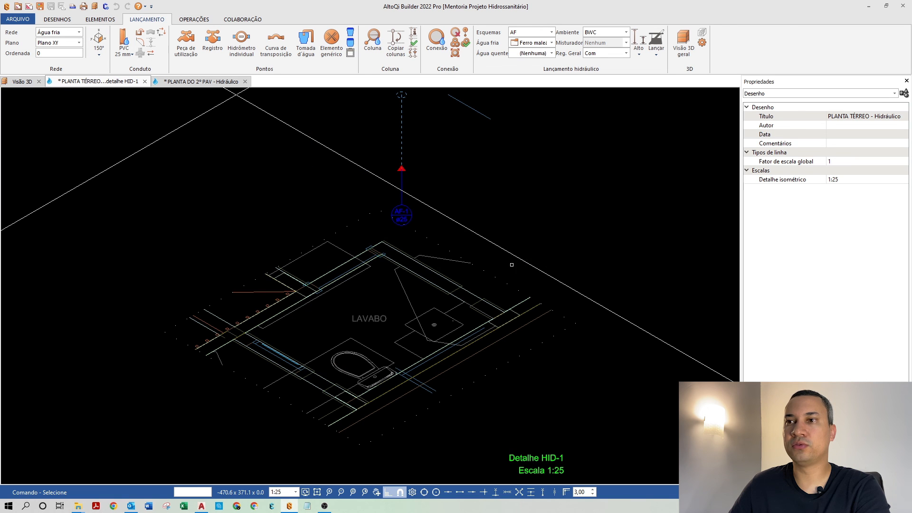
Step: Set the lavabo detail's isometric viewing angle to 210° so the toilet wall faces the back
{"action": "left_click", "coordinate": [101, 56]}
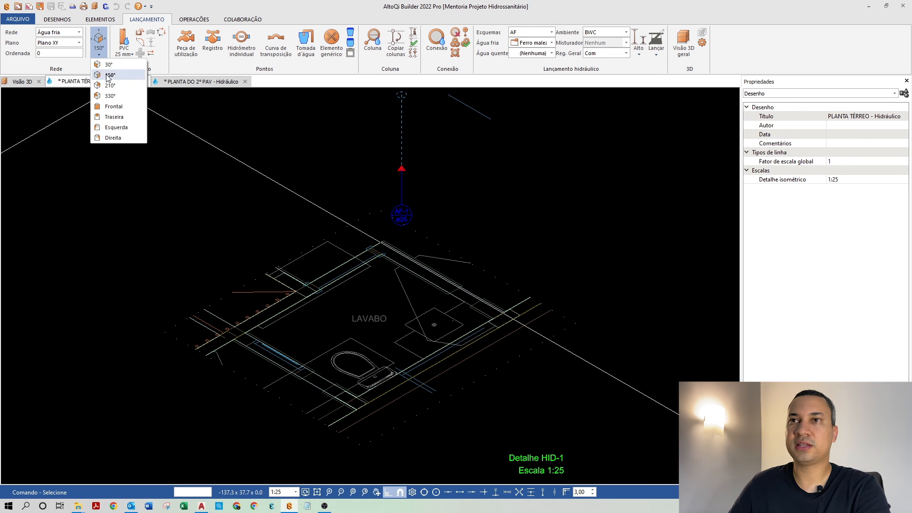
{"action": "left_click", "coordinate": [114, 94]}
{"action": "left_click", "coordinate": [506, 273]}
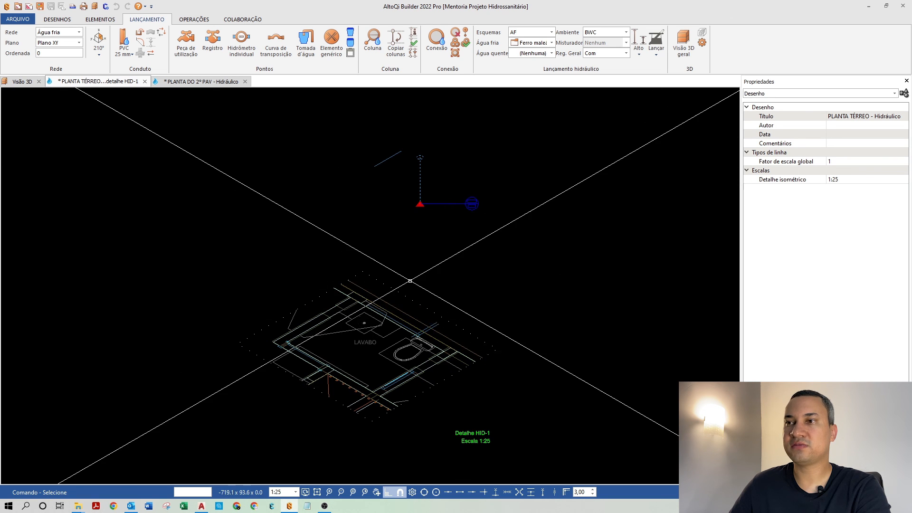
{"action": "scroll", "coordinate": [411, 285], "scroll_direction": "up", "scroll_amount": 2}
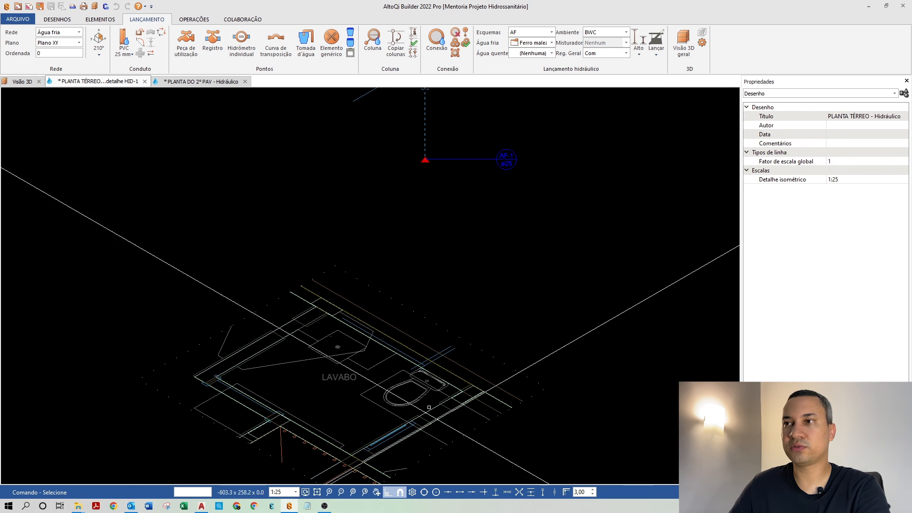